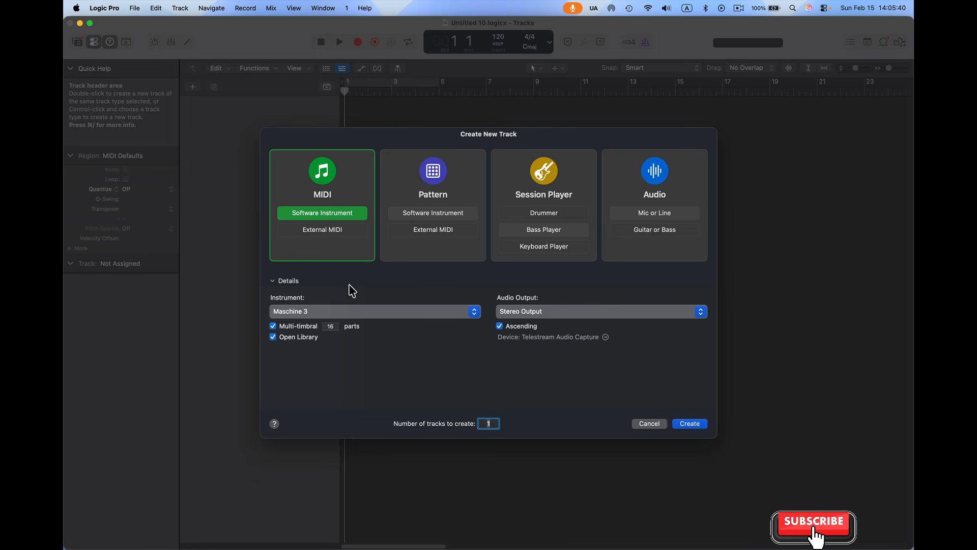
# Browse the instrument choices for the new track, including the Native Instruments, Akai Professional and Splice AU Instruments
pyautogui.click(474, 312)
pyautogui.moveTo(370, 338)
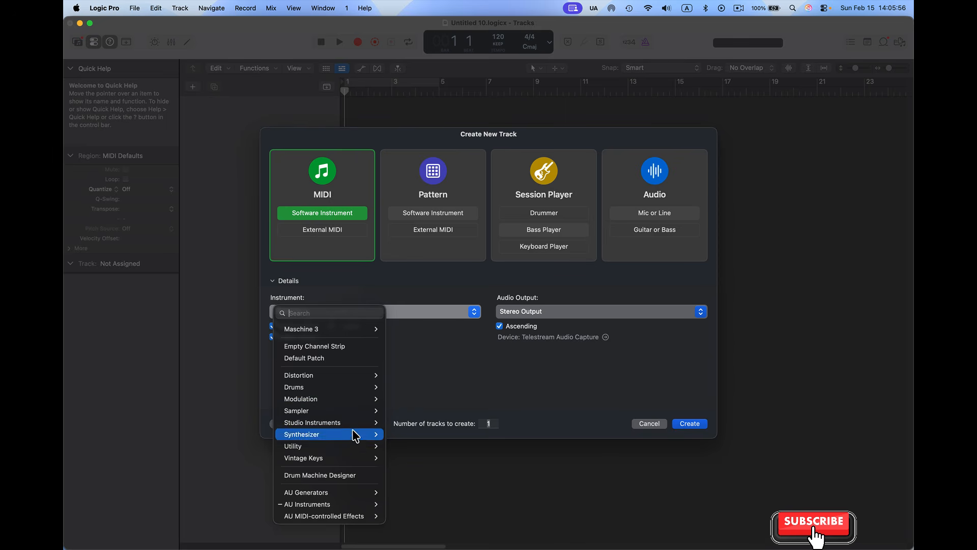
pyautogui.moveTo(372, 505)
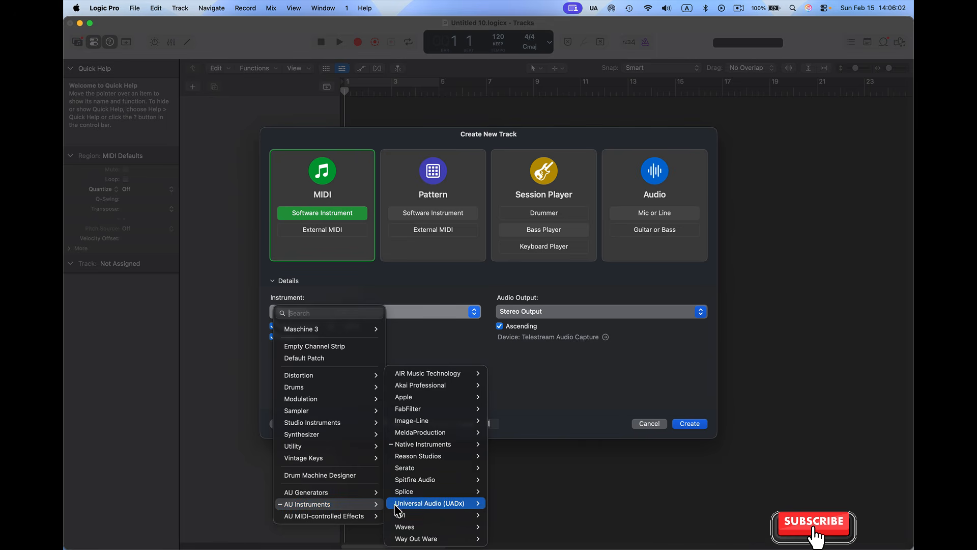
pyautogui.moveTo(429, 444)
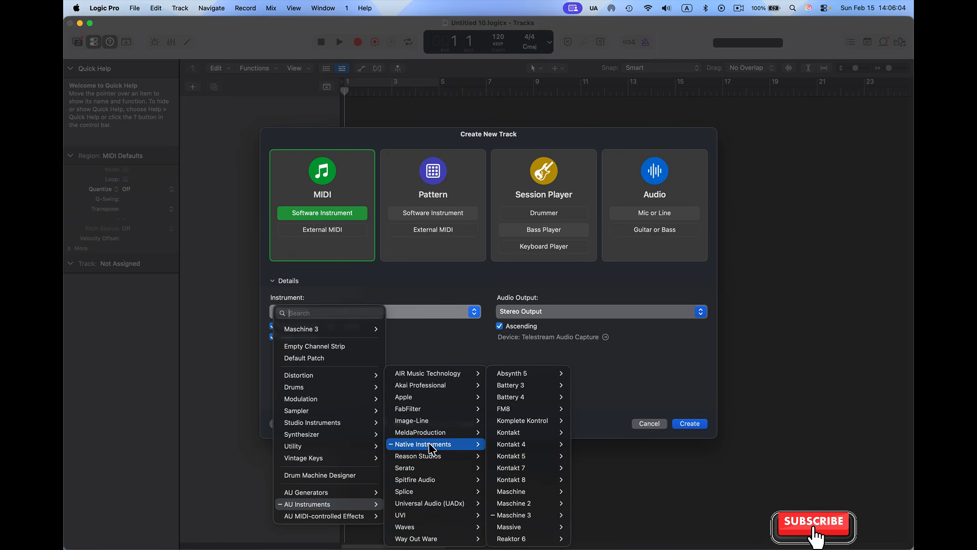
pyautogui.moveTo(531, 516)
pyautogui.moveTo(422, 392)
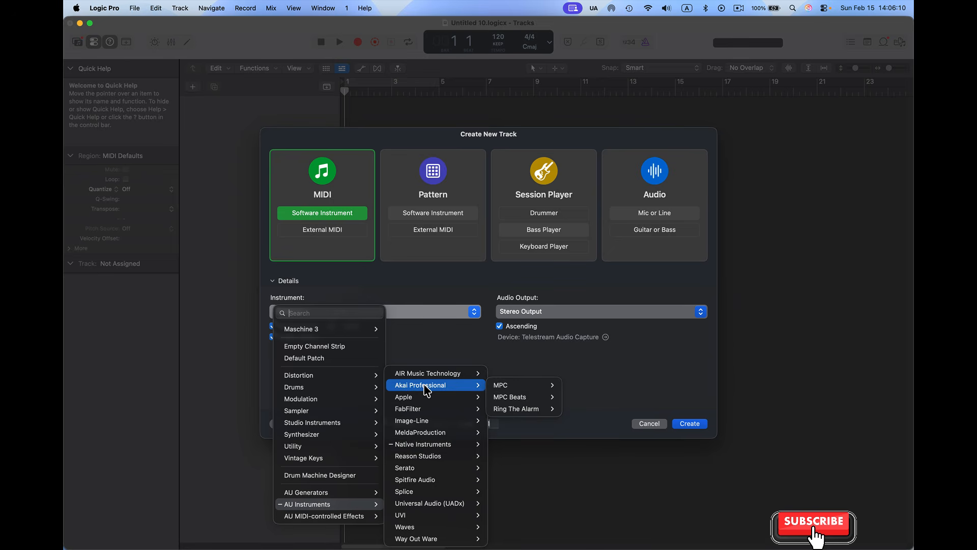
pyautogui.moveTo(479, 397)
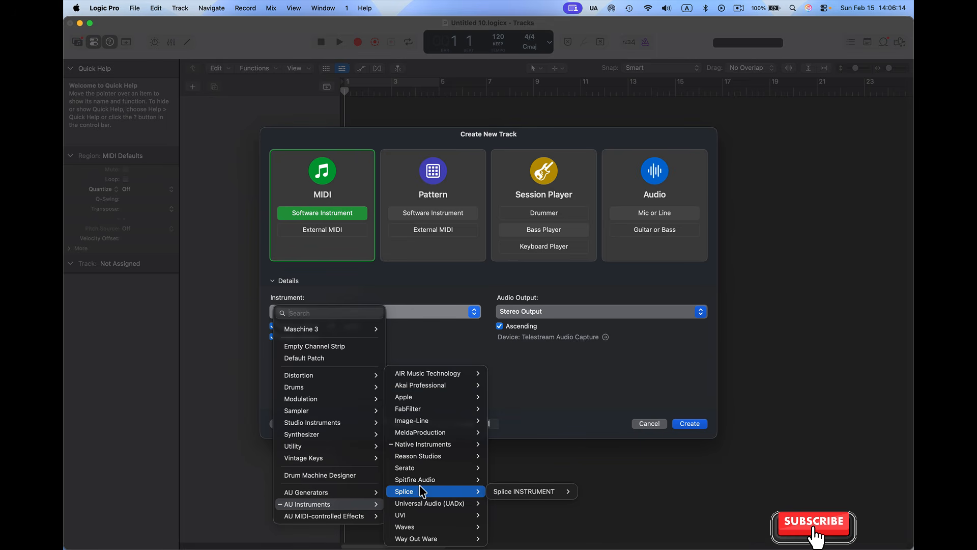
pyautogui.click(417, 335)
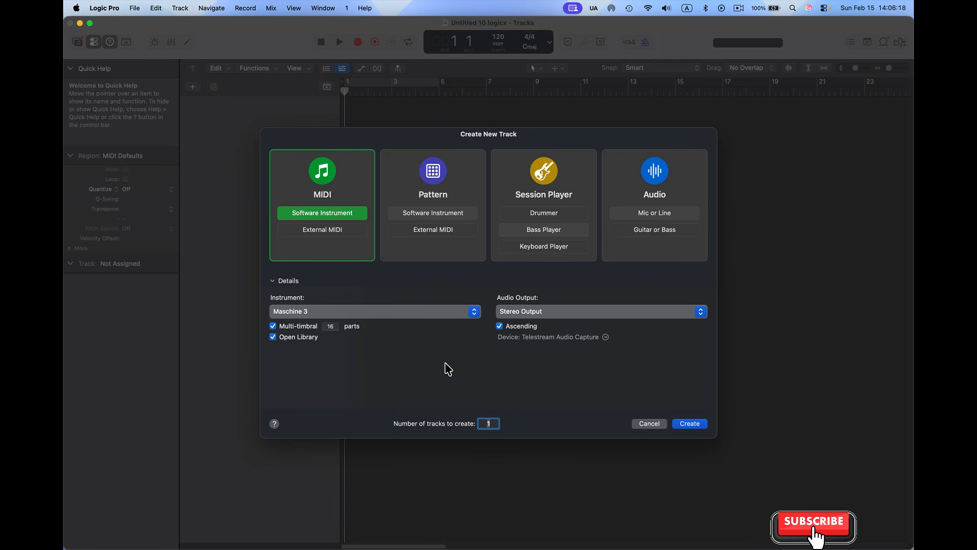
# Create a Maschine 3 software instrument track with 1 multi-timbral part and Open Library off, and close its plug-in window
pyautogui.click(332, 327)
pyautogui.press('BackSpace')
pyautogui.click(273, 337)
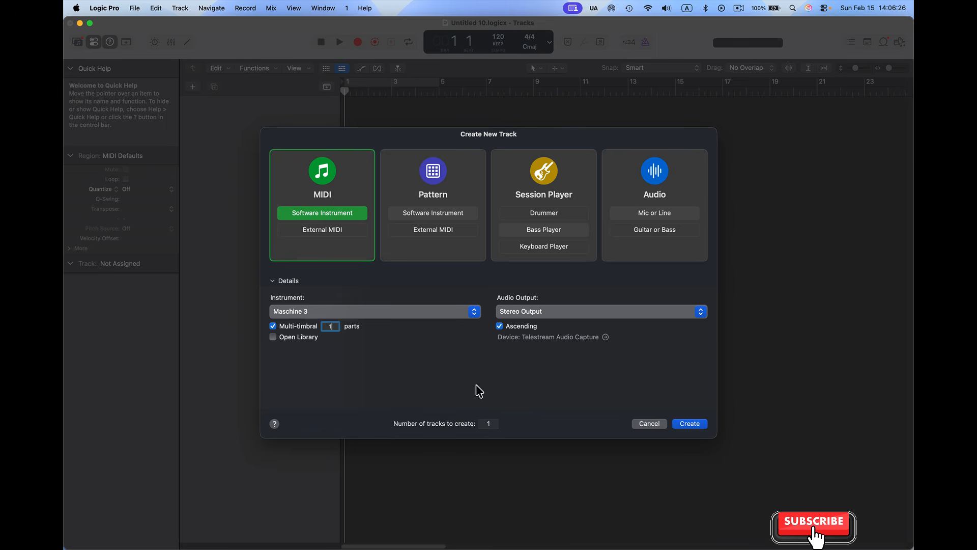
pyautogui.click(688, 427)
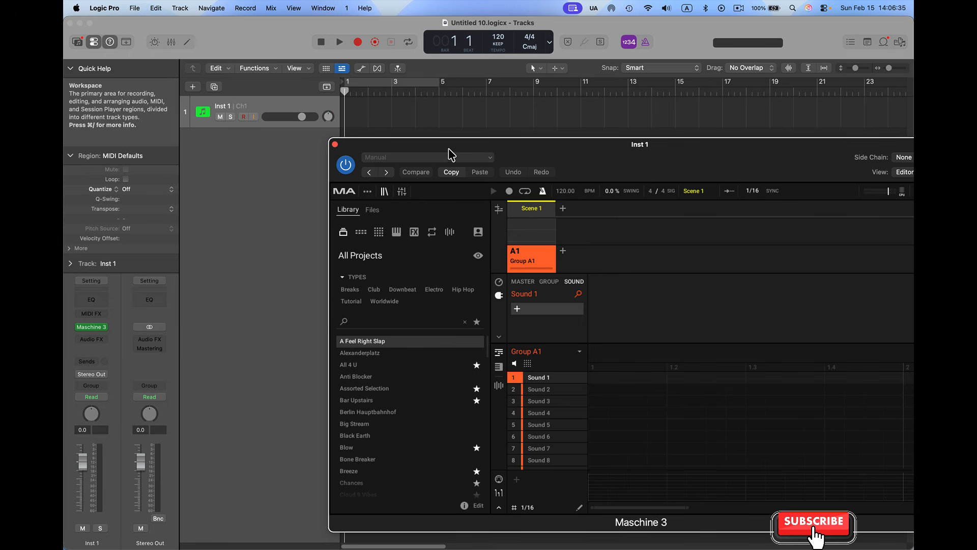
pyautogui.moveTo(448, 148); pyautogui.dragTo(320, 136)
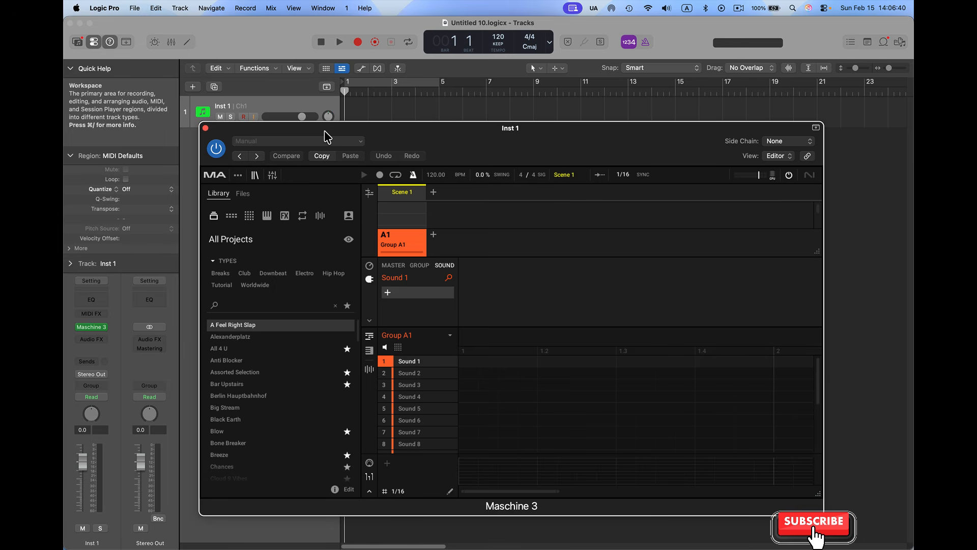
pyautogui.click(205, 128)
# Save the project as a template named MASCHINE TEMP in the Project Templates folder
pyautogui.click(135, 6)
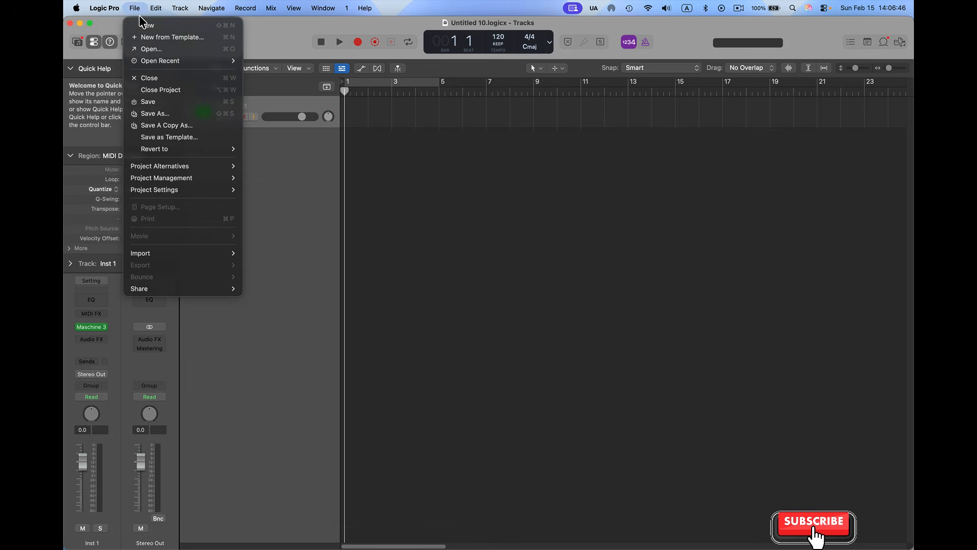
pyautogui.click(163, 138)
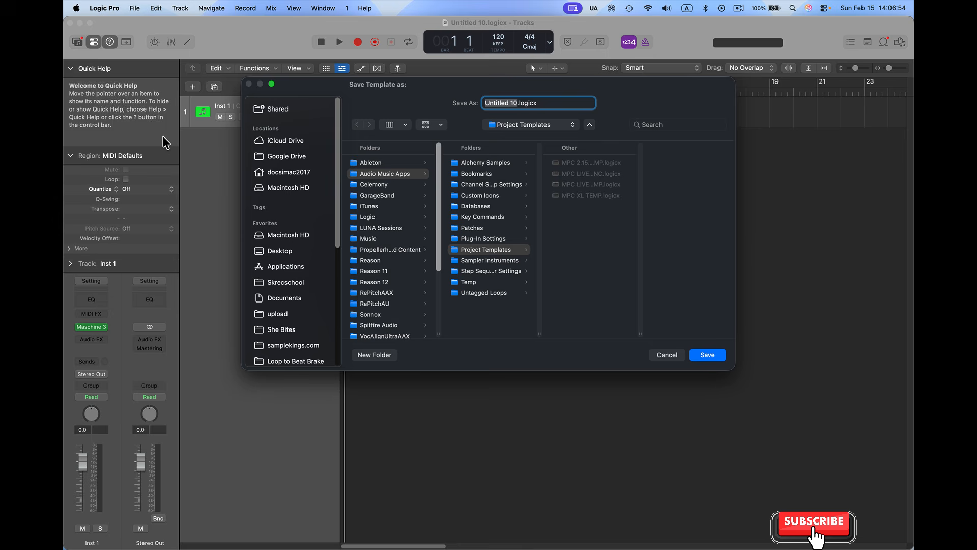
pyautogui.write('MASCHINE TEMP')
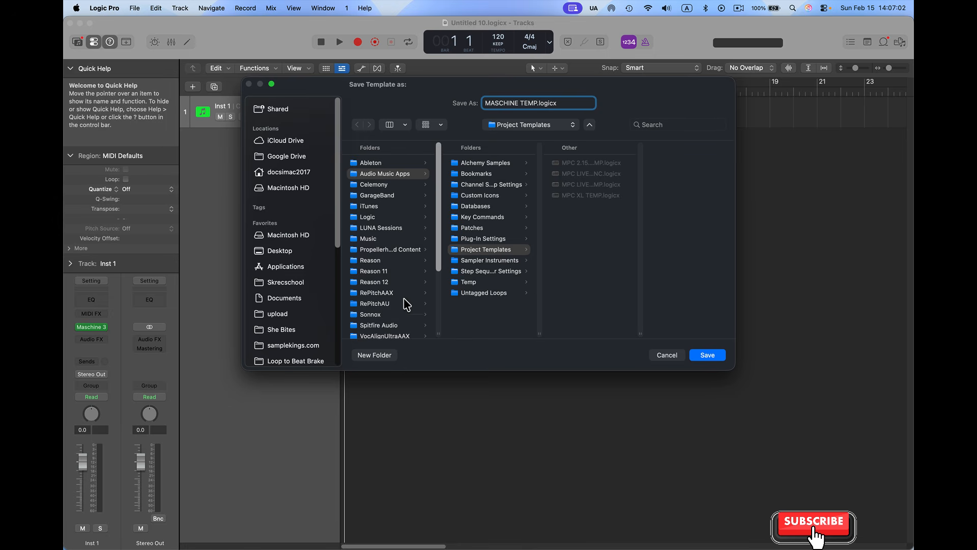
pyautogui.click(708, 355)
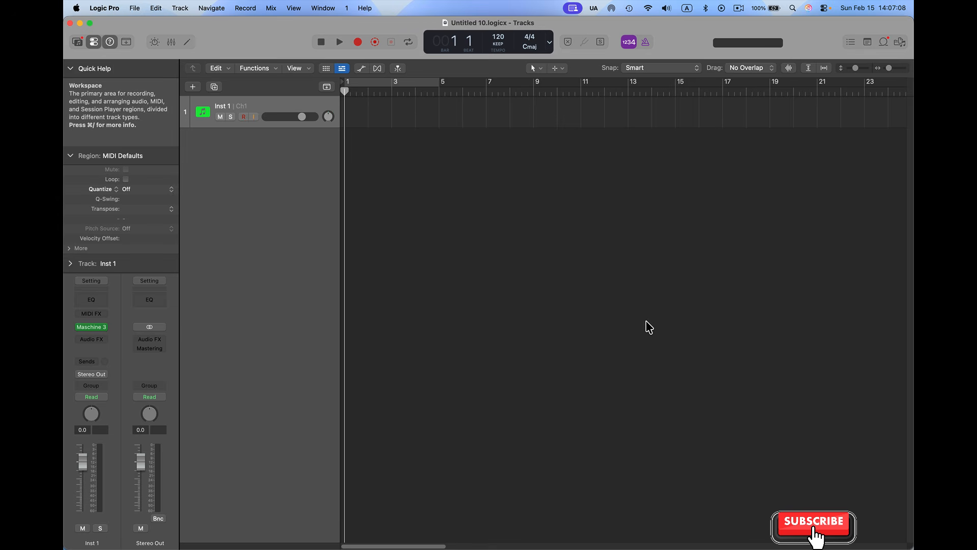
# Start a new project from the MASCHINE TEMP template with the tempo set to 145
pyautogui.click(181, 10)
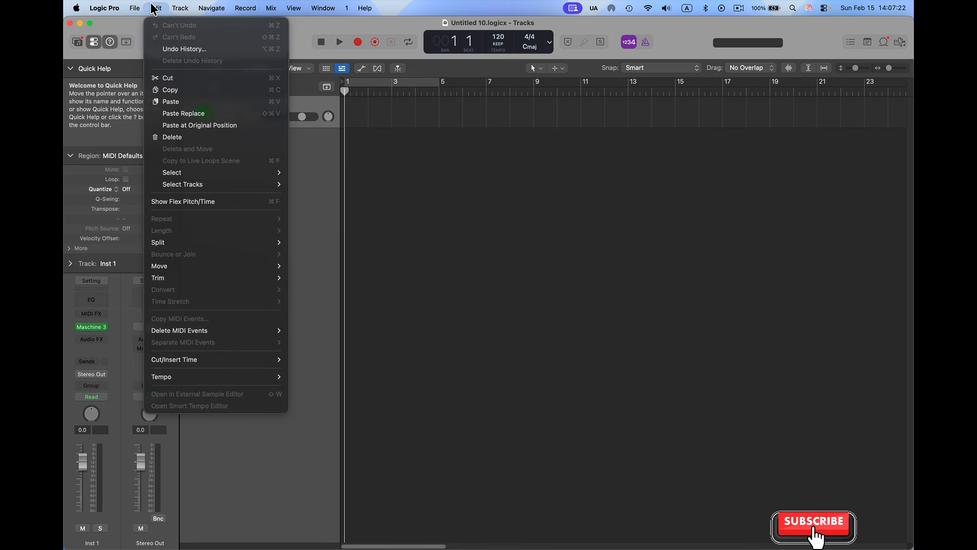
pyautogui.moveTo(133, 8)
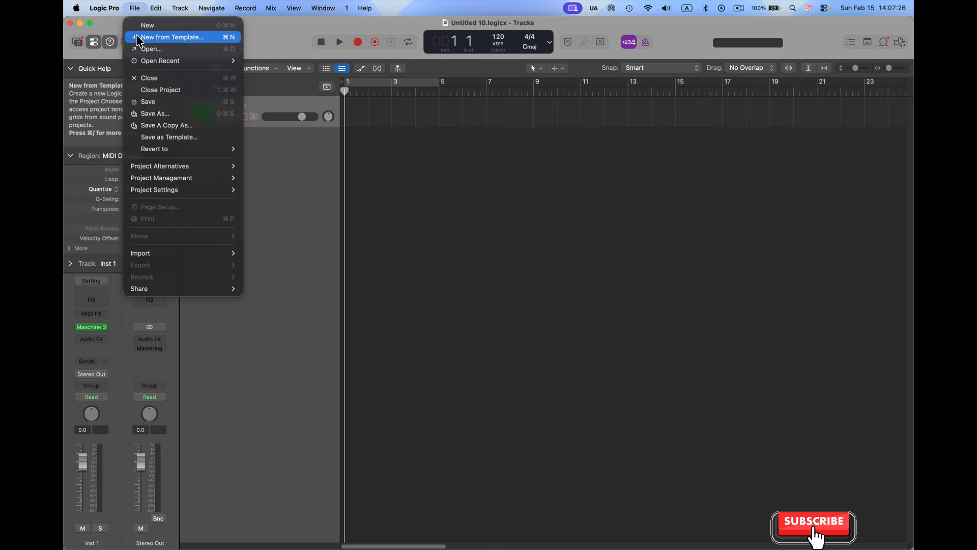
pyautogui.click(153, 37)
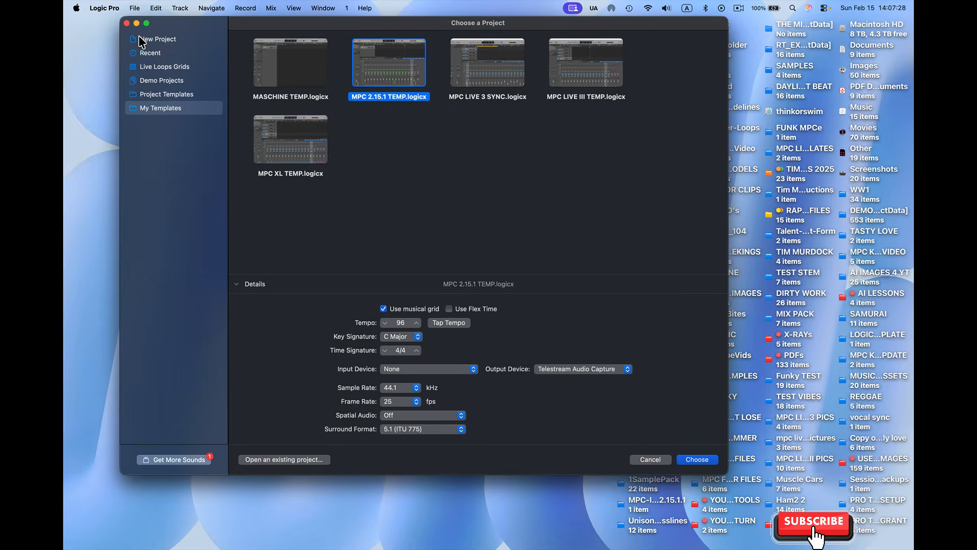
pyautogui.click(296, 72)
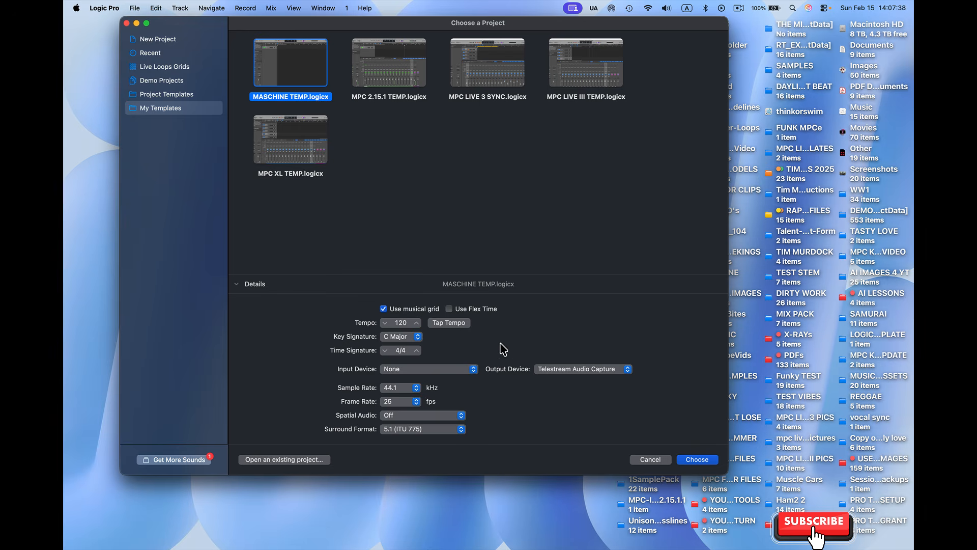
pyautogui.moveTo(408, 329); pyautogui.dragTo(408, 309)
pyautogui.click(698, 460)
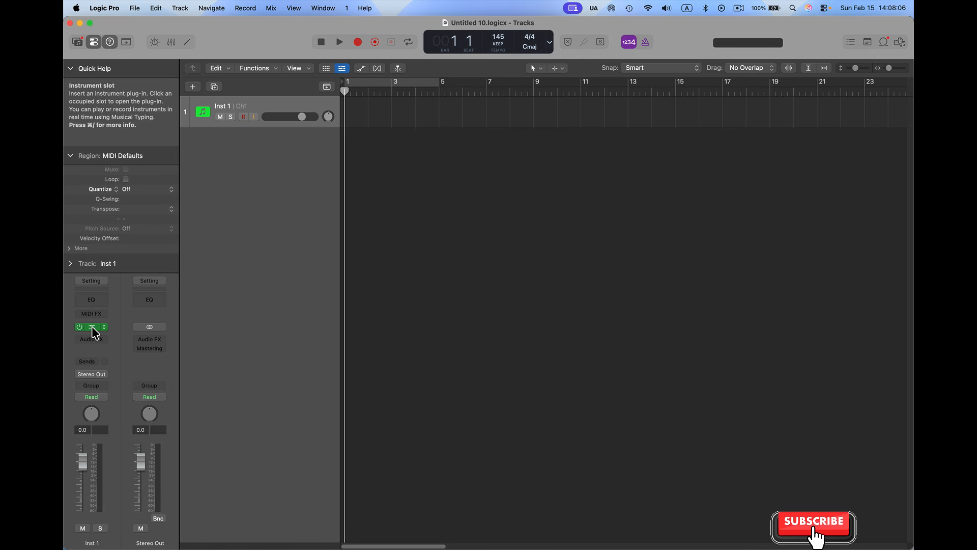
# Show the mixer and open the Maschine 3 plug-in of Inst 1, moving its window fully into view
pyautogui.press('x')
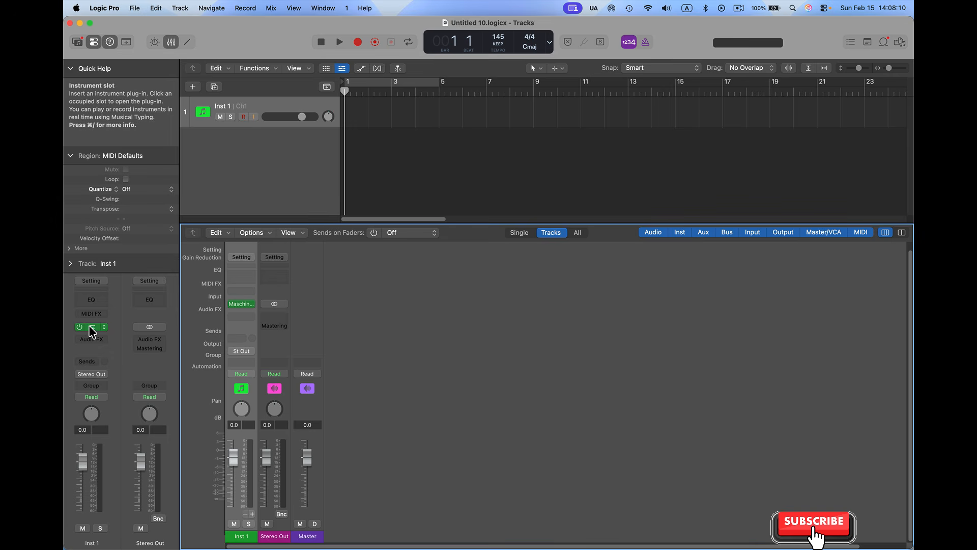
pyautogui.click(81, 328)
pyautogui.click(80, 327)
pyautogui.click(97, 328)
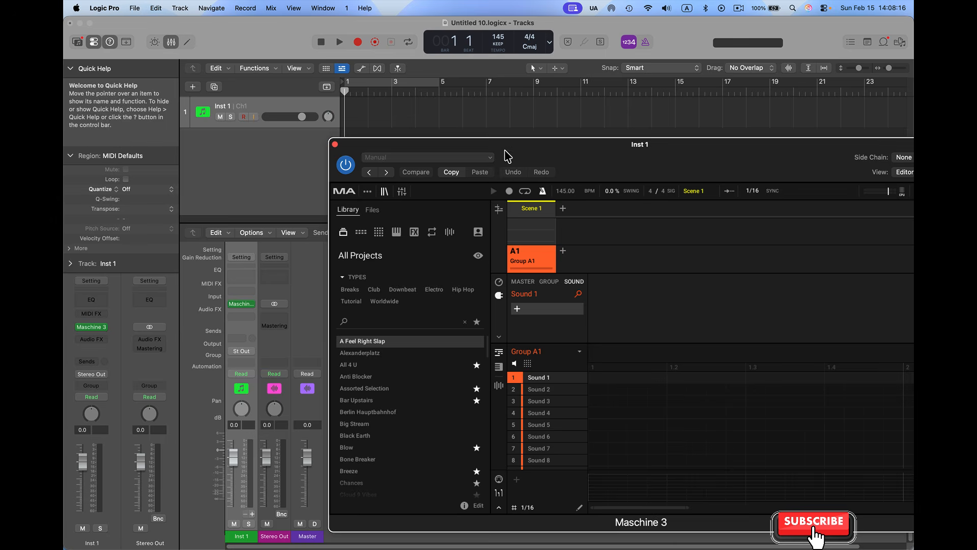
pyautogui.moveTo(506, 153); pyautogui.dragTo(362, 115)
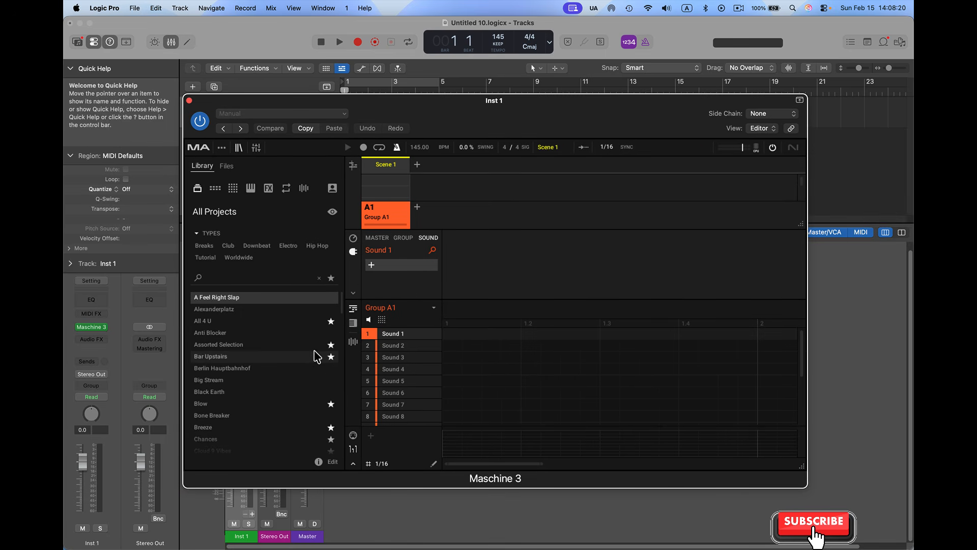
# Load the Cloud 9 Vibes project in Maschine, and enlarge the plug-in window and its arranger area to show more groups
pyautogui.scroll(-3, 315, 352)
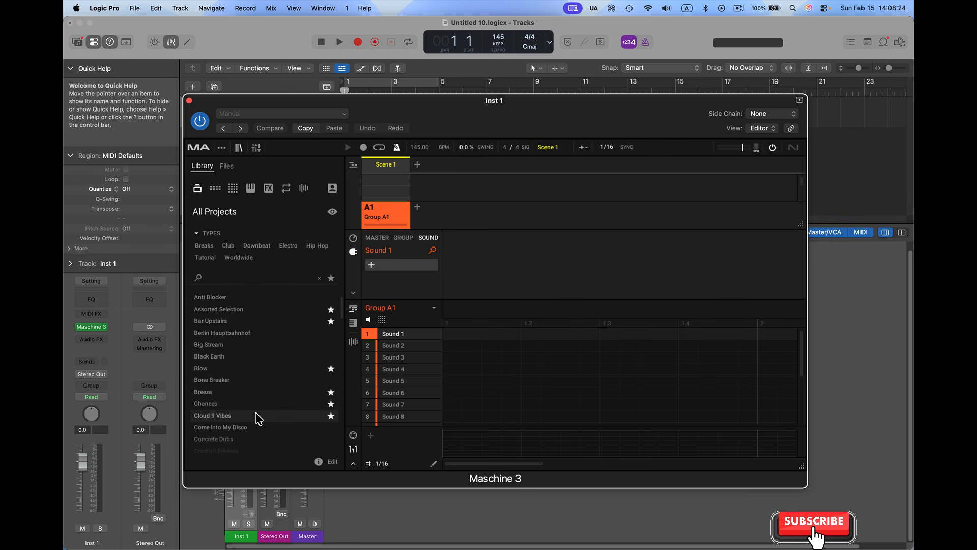
pyautogui.click(259, 419)
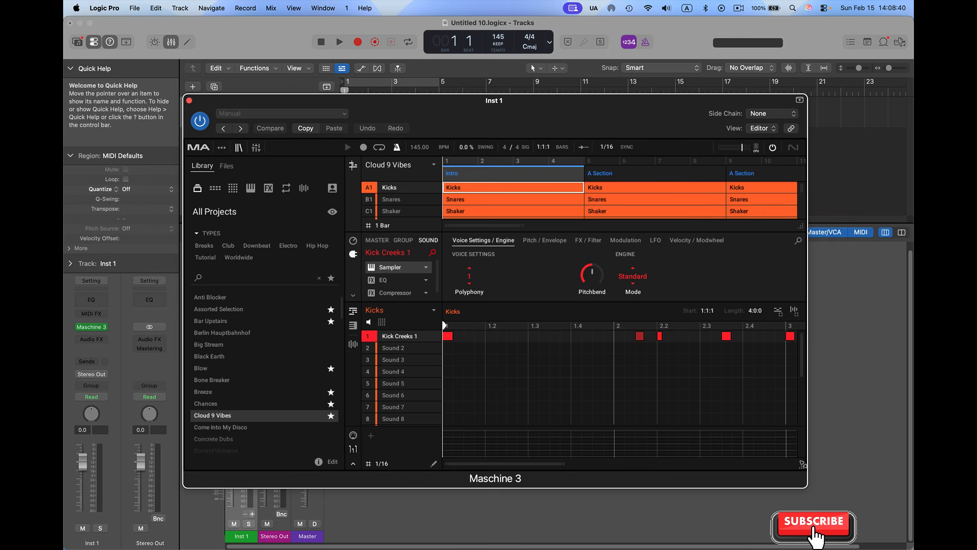
pyautogui.moveTo(803, 465); pyautogui.dragTo(864, 507)
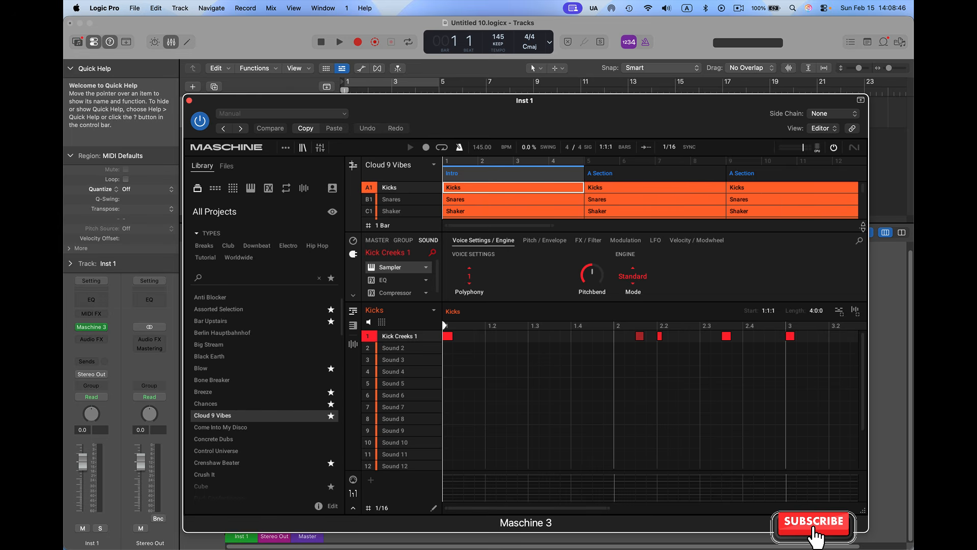
pyautogui.moveTo(864, 228); pyautogui.dragTo(864, 271)
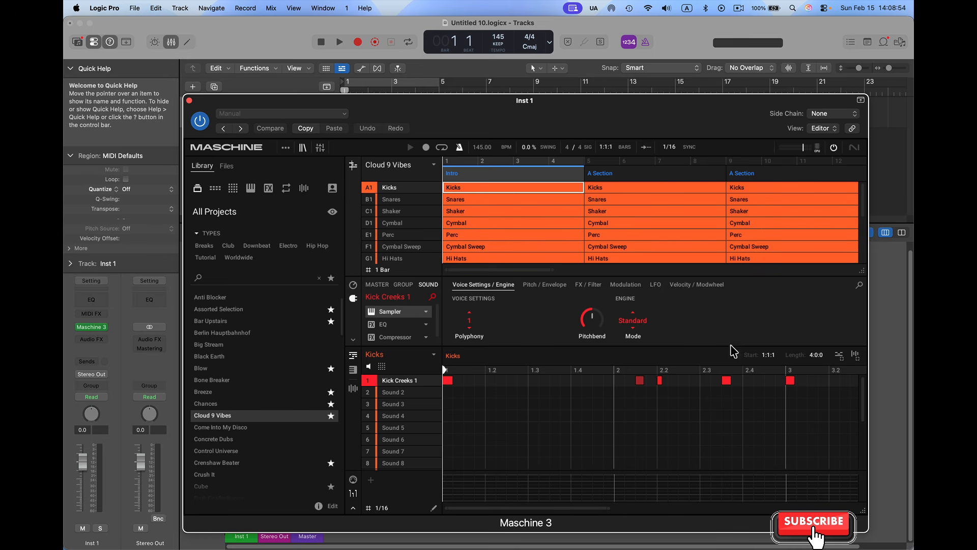
# Close the plug-in window and, during playback, lower Inst 1 to -8.2 dB and Stereo Out to -1.0 dB
pyautogui.click(189, 101)
pyautogui.press('space')
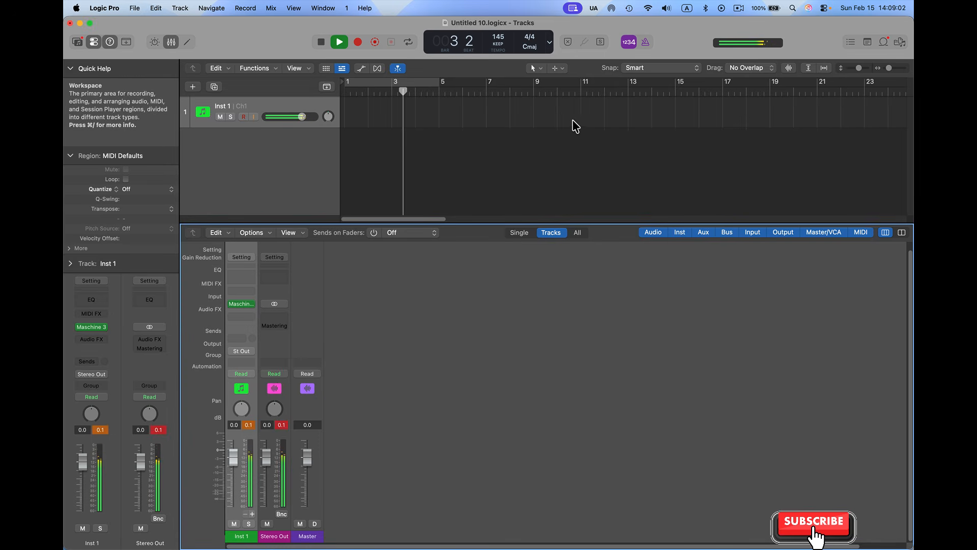
pyautogui.moveTo(300, 117); pyautogui.dragTo(286, 117)
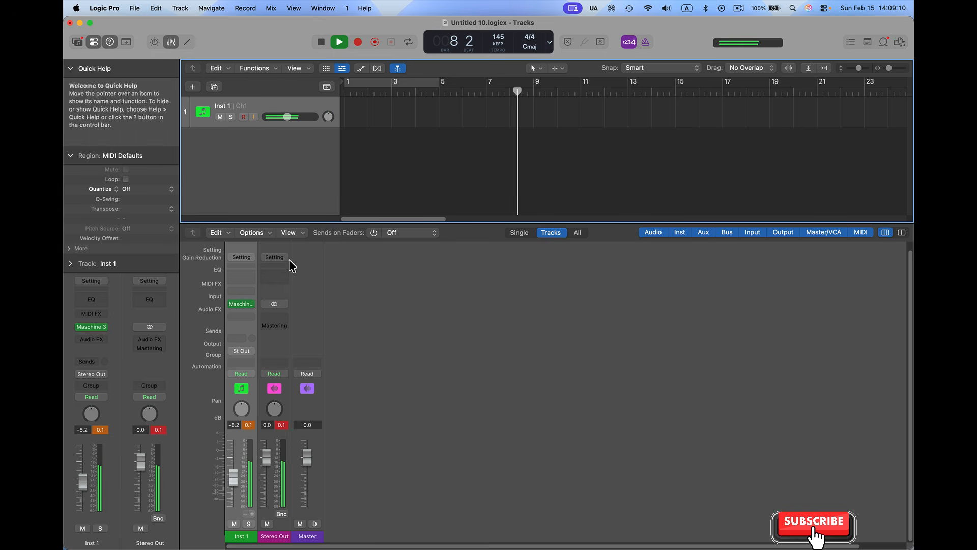
pyautogui.click(282, 425)
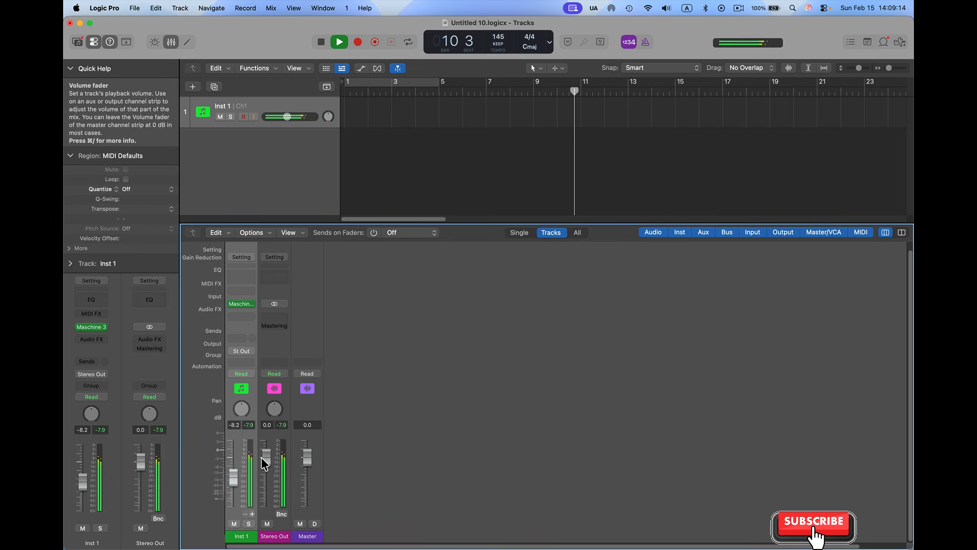
pyautogui.moveTo(264, 457); pyautogui.dragTo(262, 461)
pyautogui.press('space')
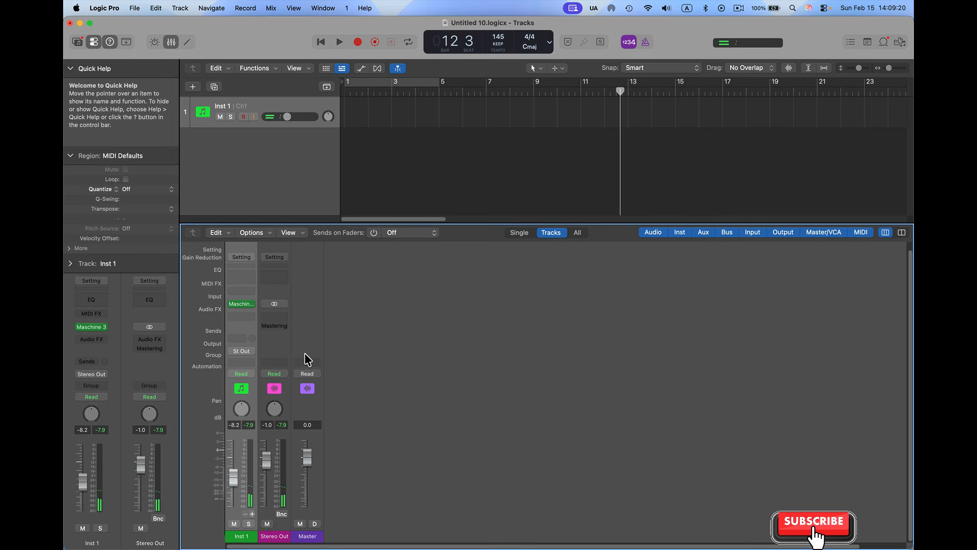
# Add 12 aux channel strips to the Inst 1 Maschine channel for its outputs 3-4 through 25-26
pyautogui.click(252, 513)
pyautogui.scroll(-1, 341, 493)
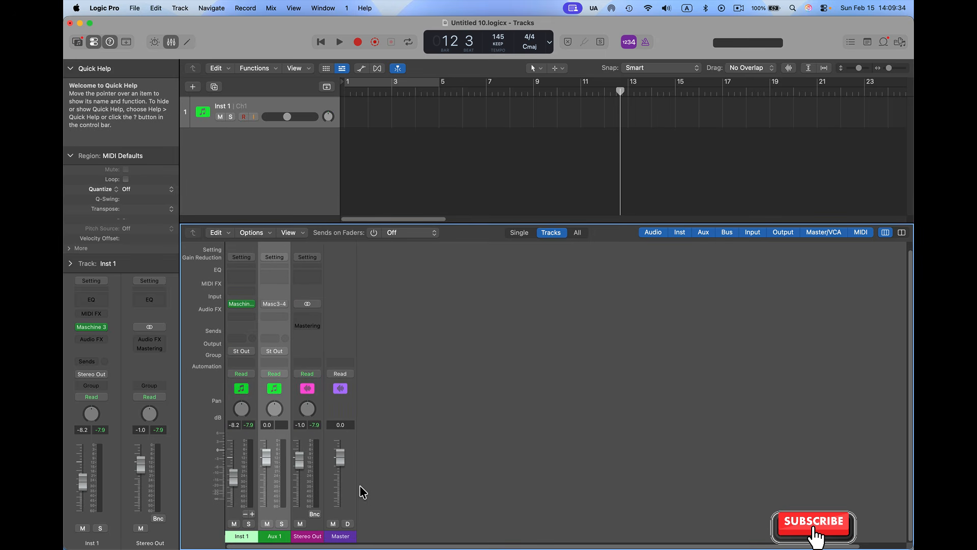
pyautogui.click(252, 513)
pyautogui.scroll(-1, 310, 501)
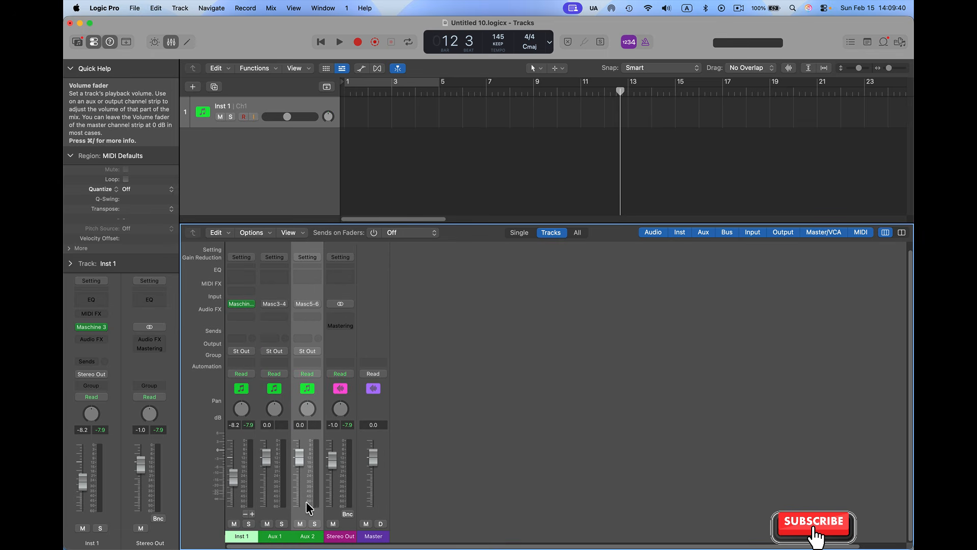
pyautogui.click(252, 513)
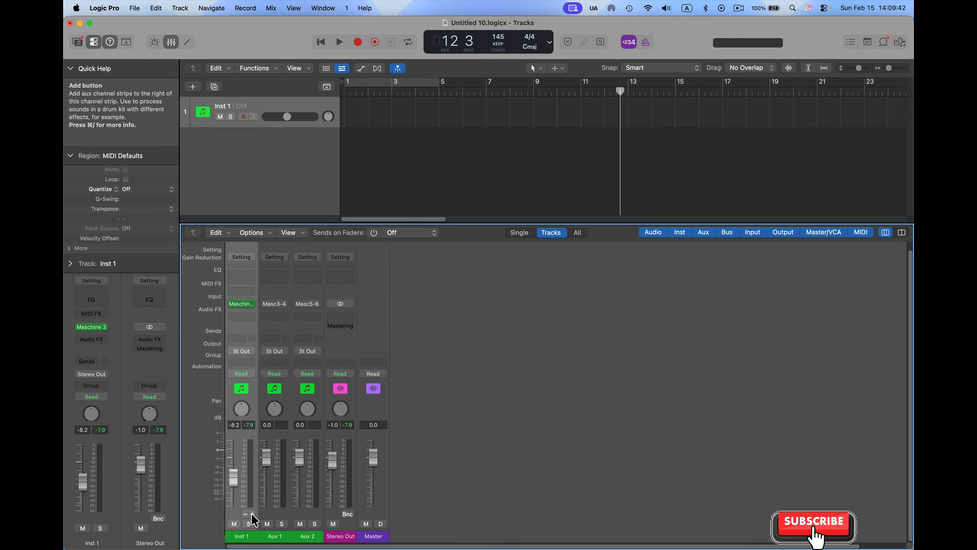
pyautogui.click(252, 513)
pyautogui.click(253, 521)
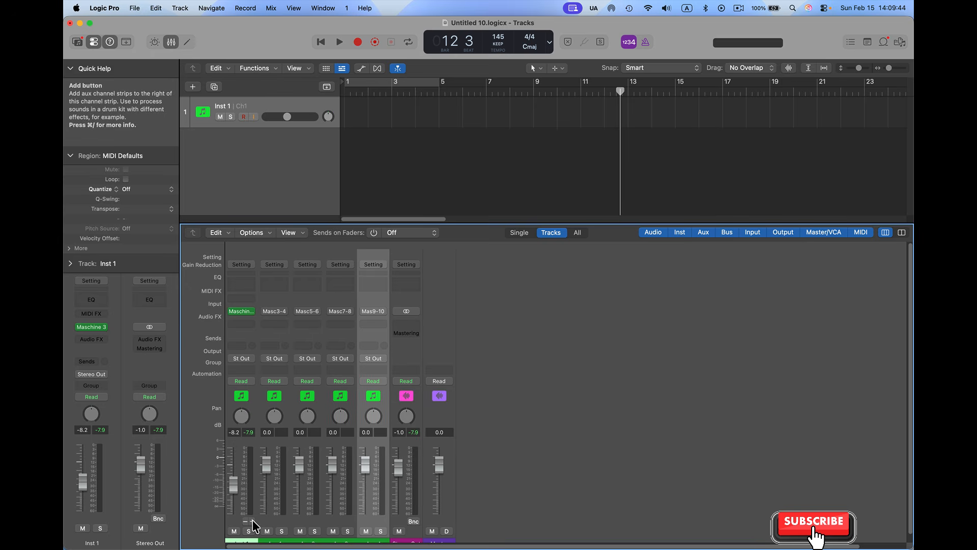
pyautogui.click(252, 521)
pyautogui.click(252, 520)
pyautogui.click(252, 521)
pyautogui.click(253, 521)
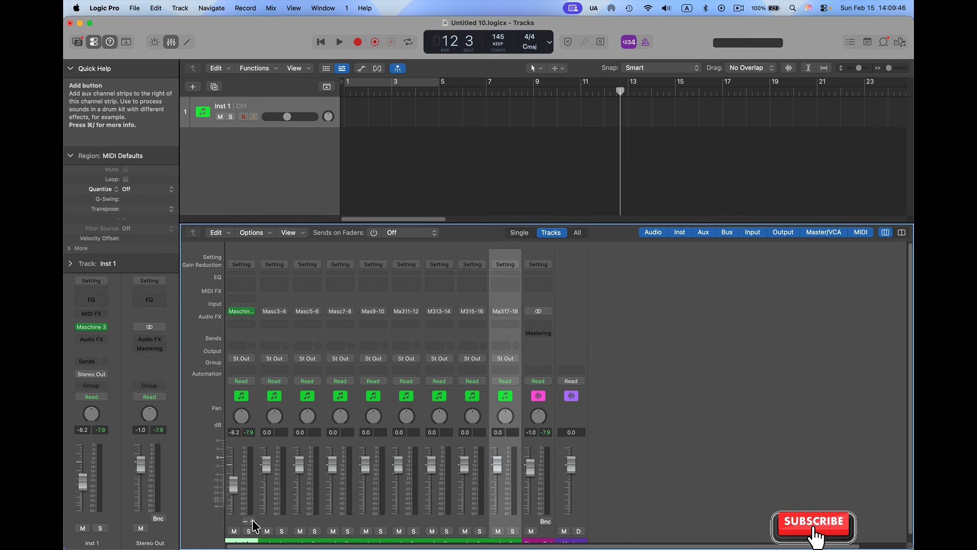
pyautogui.click(252, 521)
pyautogui.click(253, 521)
pyautogui.click(252, 521)
pyautogui.click(252, 521)
pyautogui.scroll(-1, 378, 492)
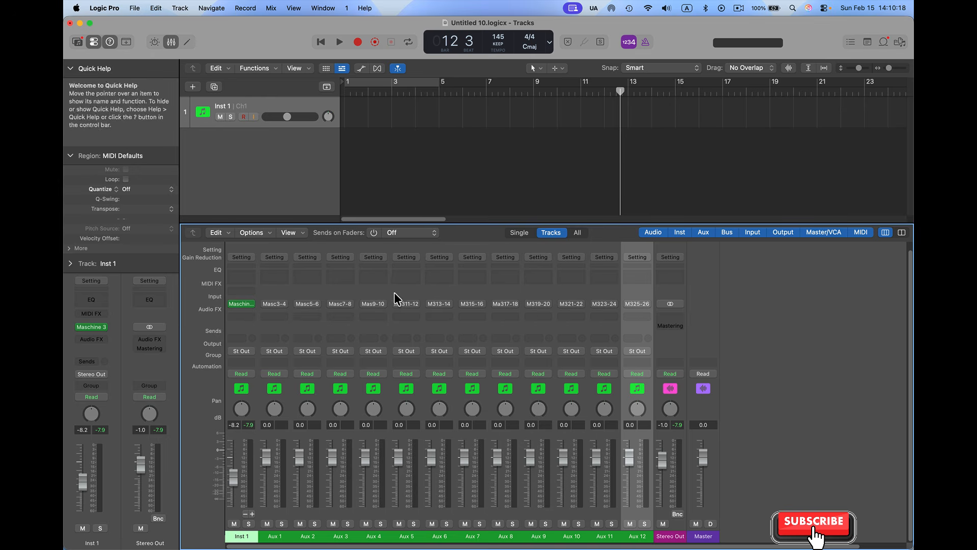
# Reopen the Maschine 3 plug-in of Inst 1, reposition its window, and enlarge the arranger area to show groups A1 to G1
pyautogui.click(243, 305)
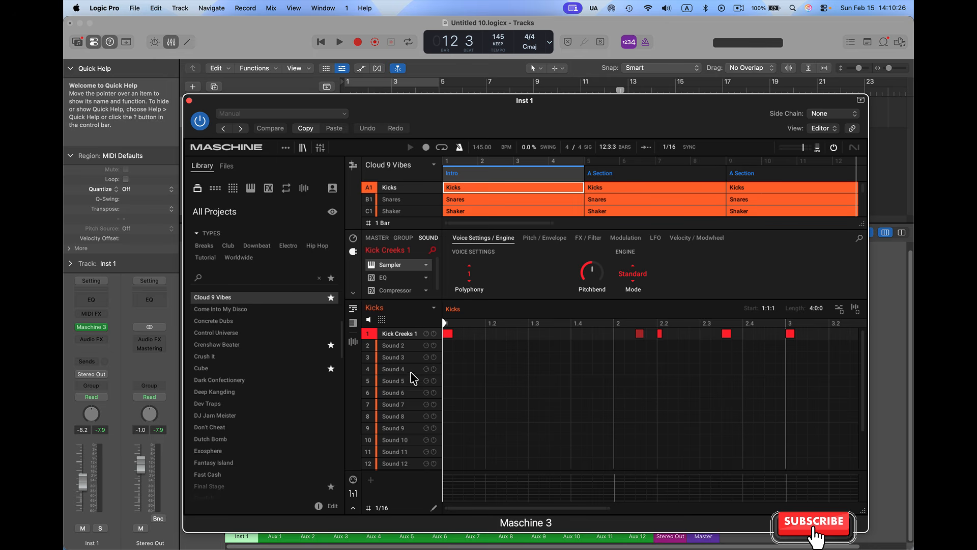
pyautogui.moveTo(413, 105); pyautogui.dragTo(325, 89)
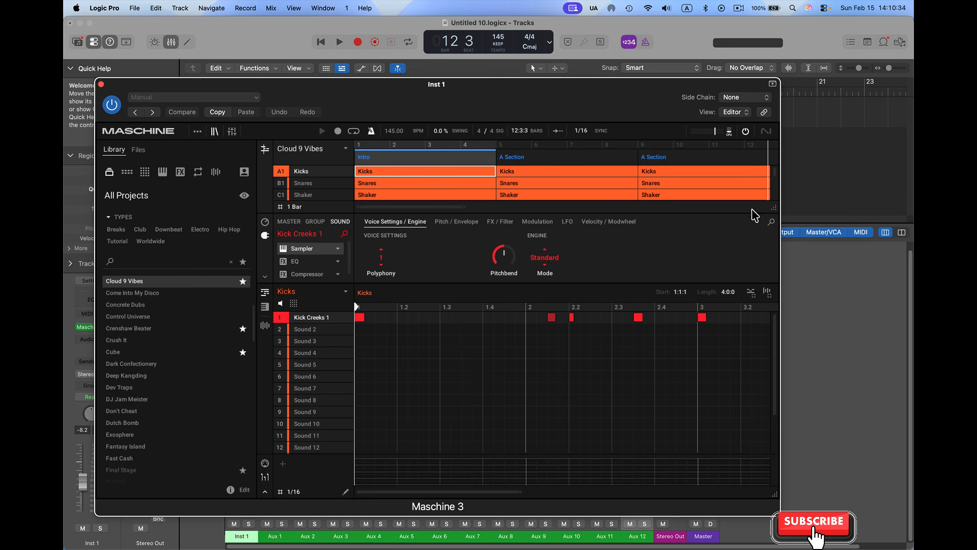
pyautogui.moveTo(774, 207); pyautogui.dragTo(797, 361)
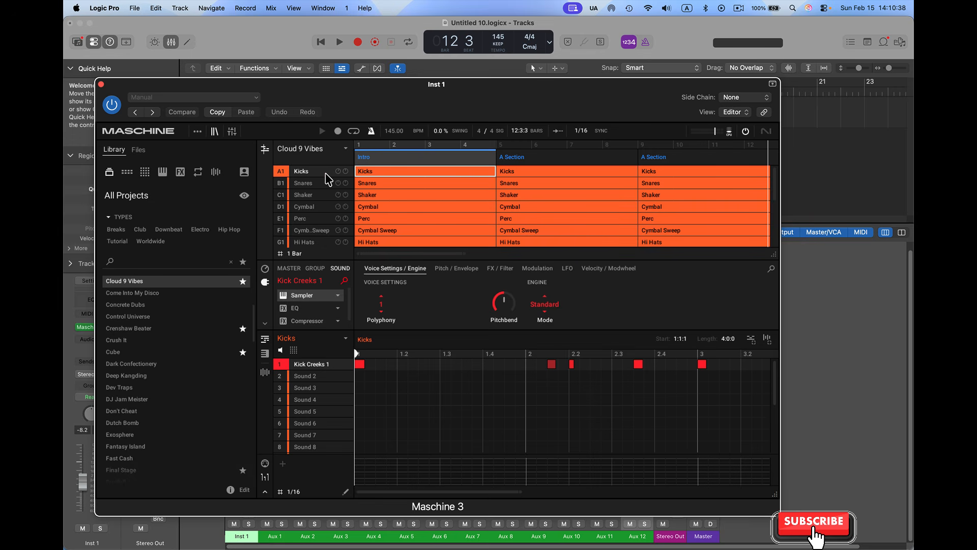
# Look through the Snares, Shaker and Cymbal groups in the arranger and return to the Kicks group
pyautogui.click(324, 186)
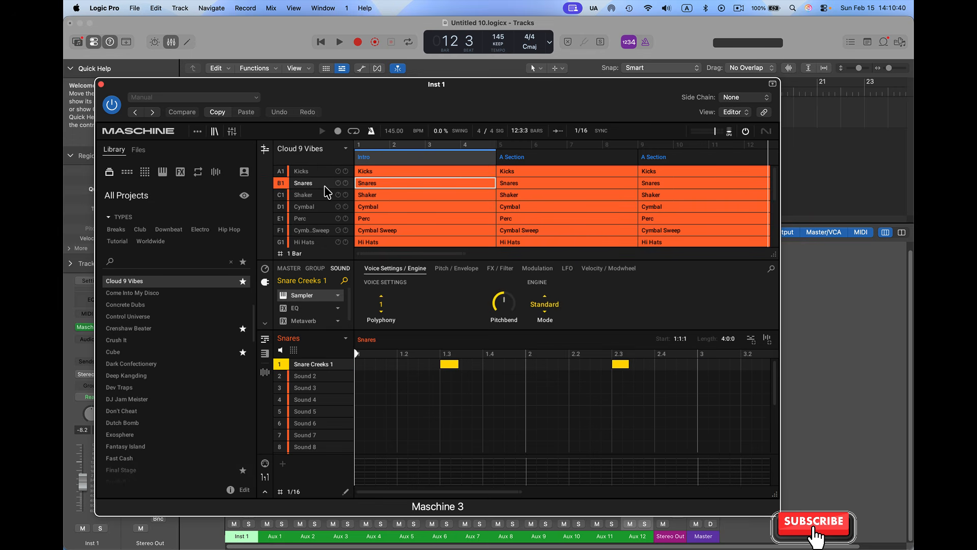
pyautogui.click(320, 196)
pyautogui.click(319, 203)
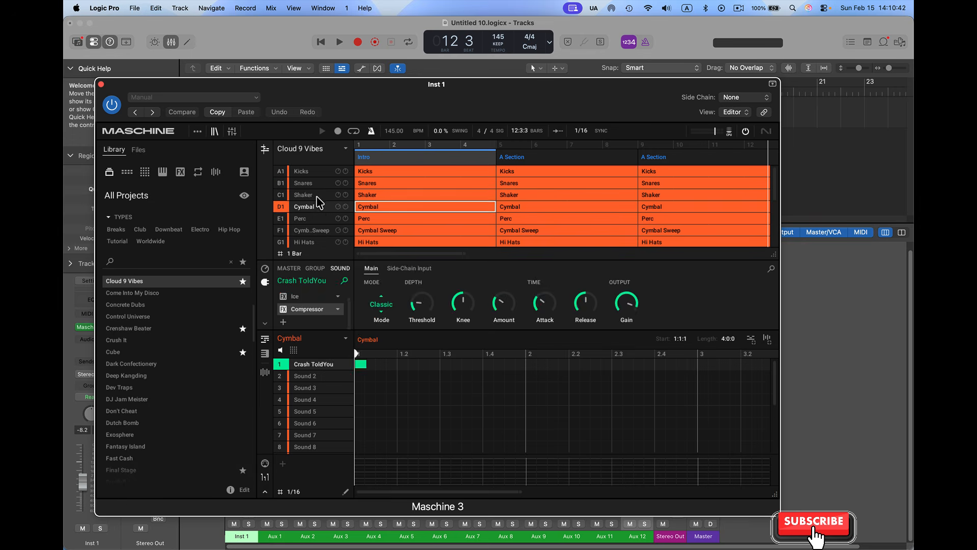
pyautogui.click(318, 195)
pyautogui.click(319, 185)
pyautogui.click(319, 174)
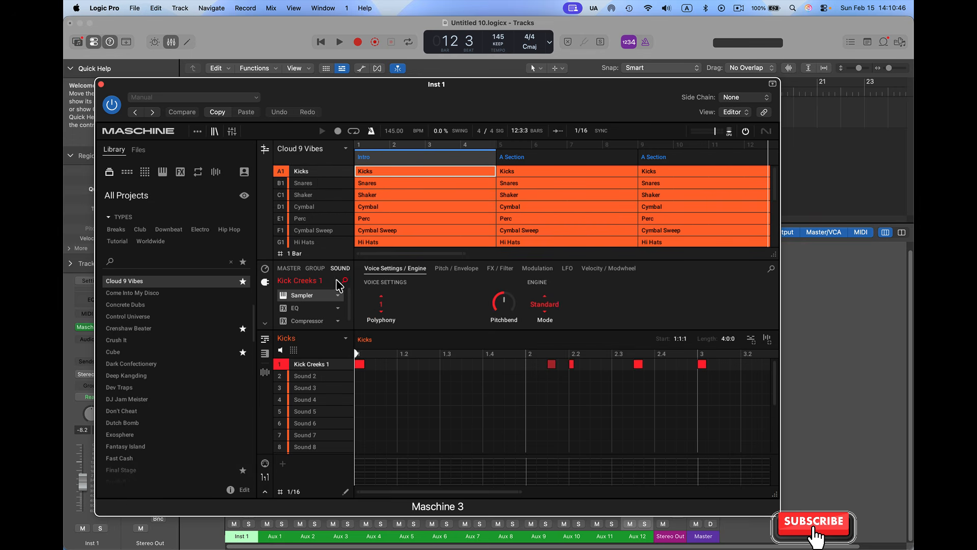
# Show the group-level output settings of Kicks and set its audio destination to Ext. 2
pyautogui.click(316, 268)
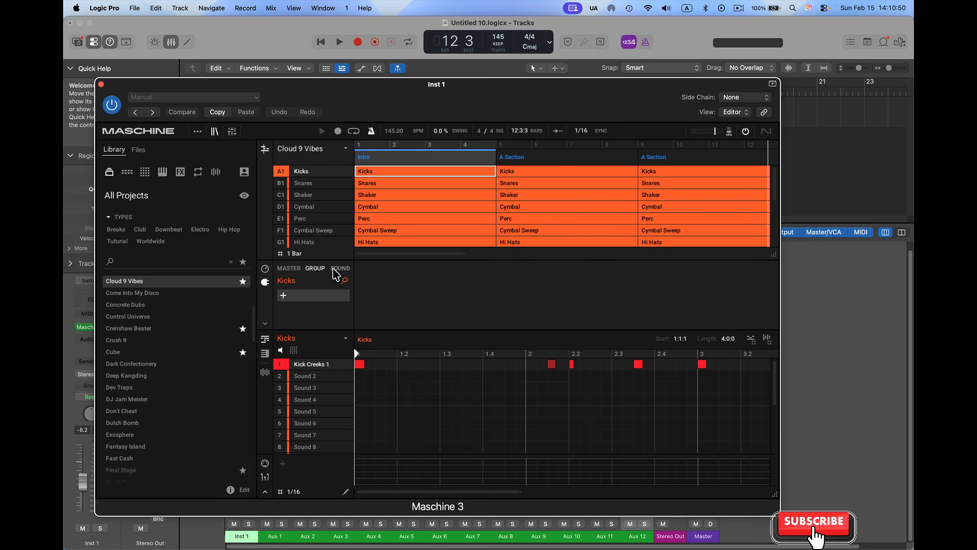
pyautogui.click(265, 282)
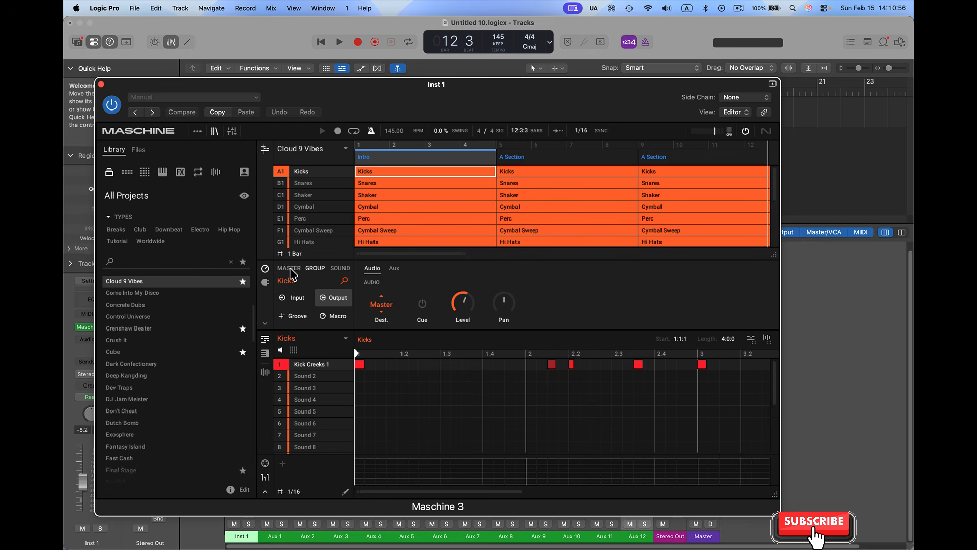
pyautogui.click(382, 305)
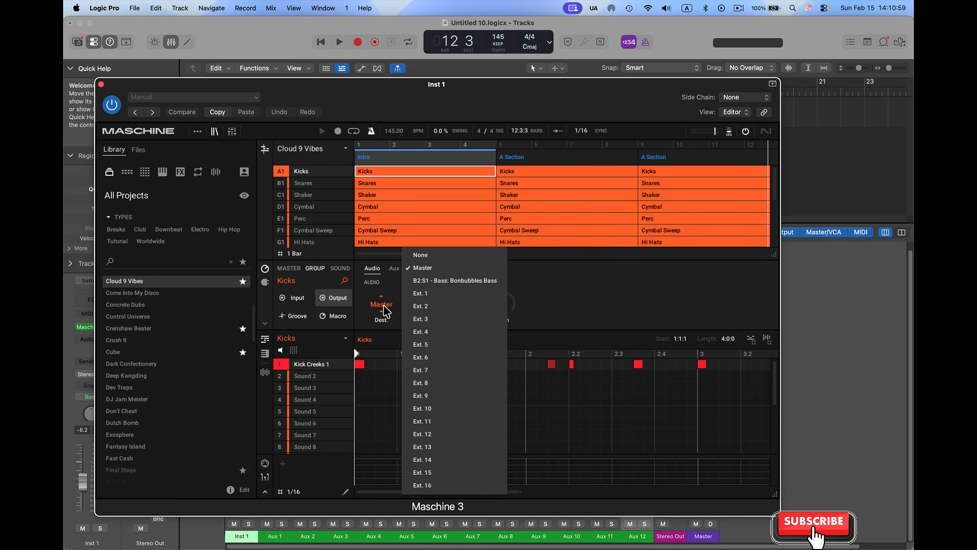
pyautogui.click(428, 306)
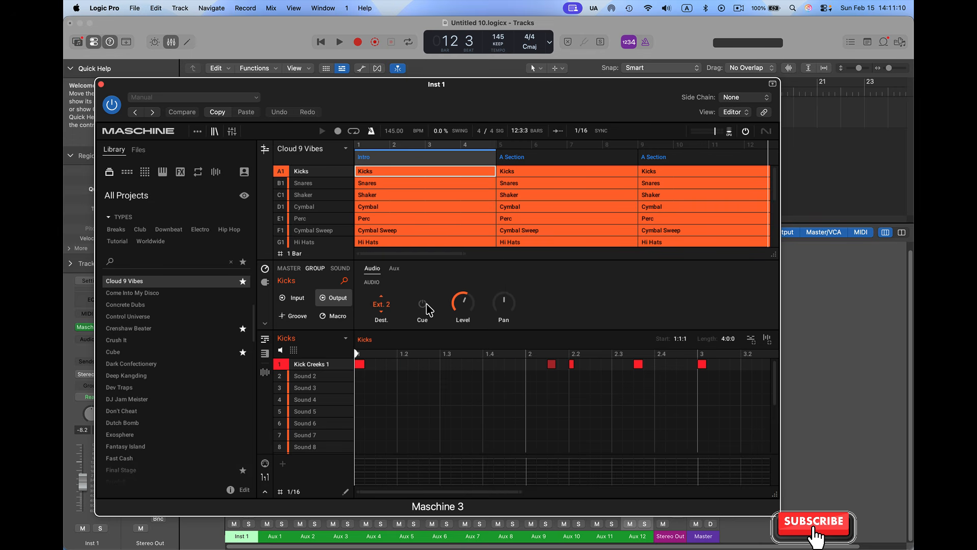
# Close the plug-in window and play the project briefly to check the signal on Aux 1
pyautogui.click(101, 85)
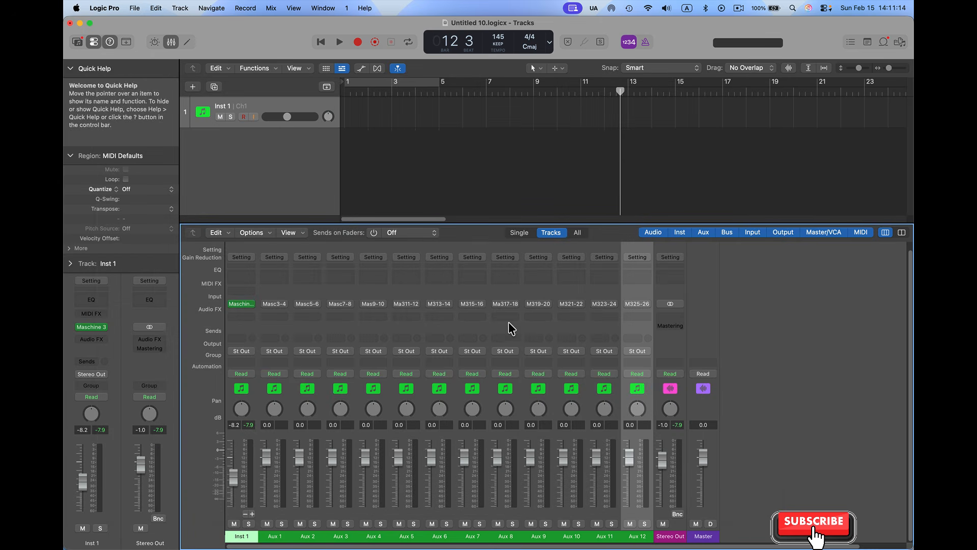
pyautogui.press('space')
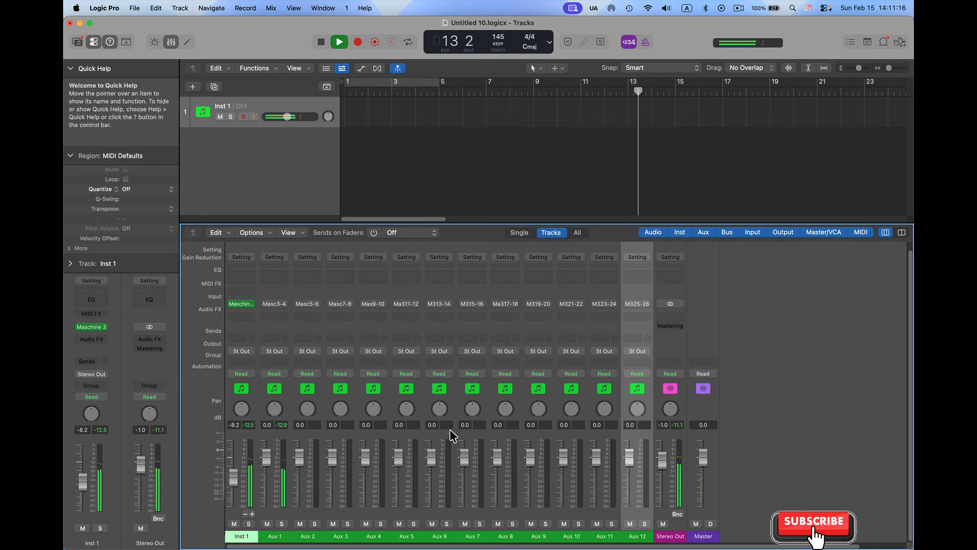
pyautogui.press('space')
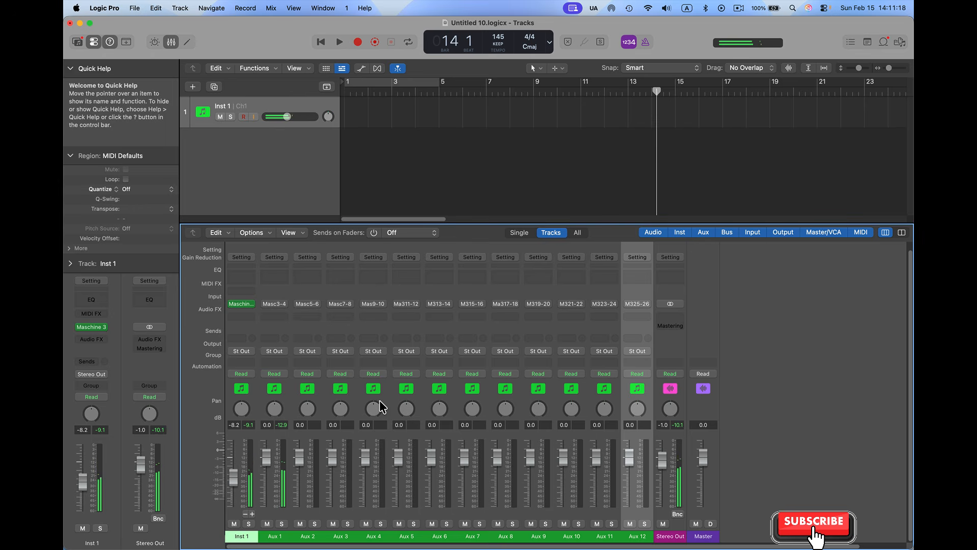
# Turn on the cycle range and extend its end to about bar 34
pyautogui.click(370, 84)
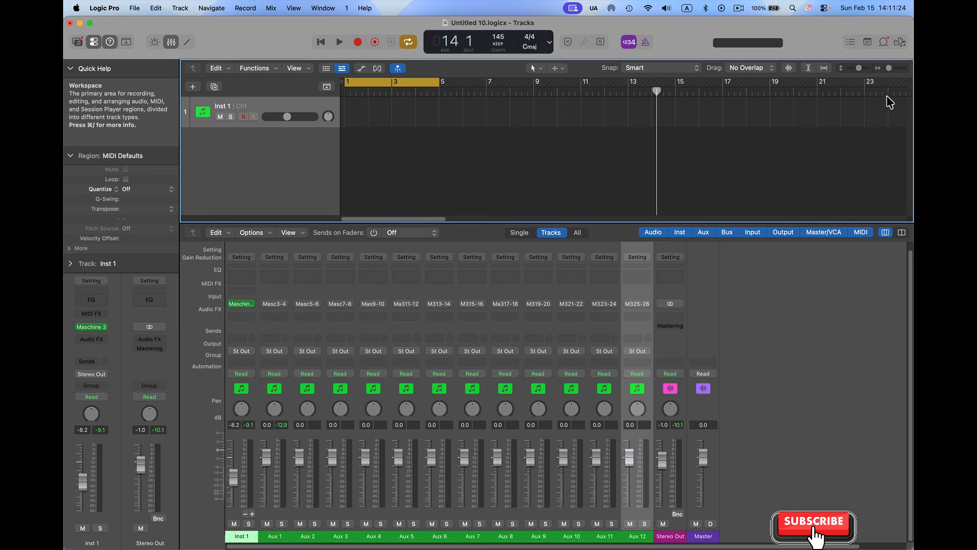
pyautogui.moveTo(889, 67); pyautogui.dragTo(887, 68)
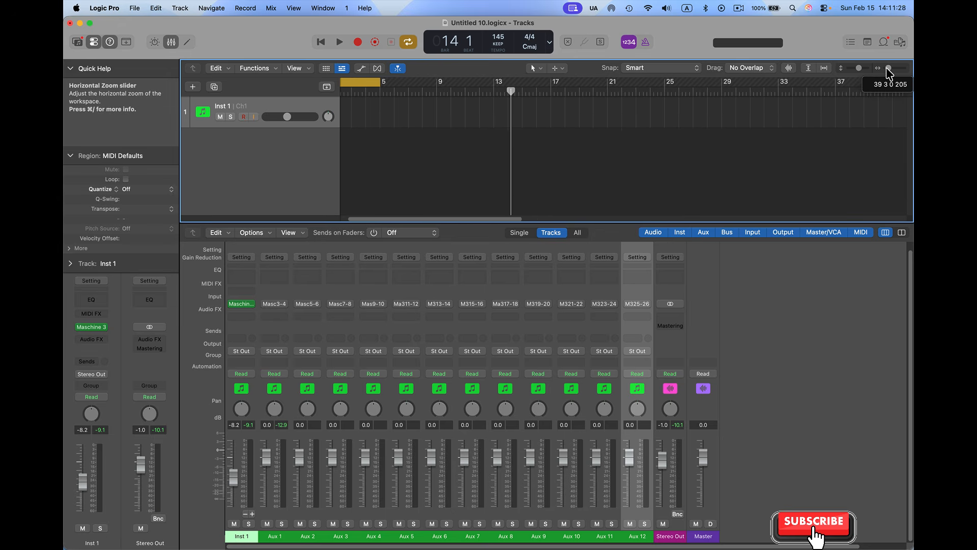
pyautogui.moveTo(380, 82); pyautogui.dragTo(791, 110)
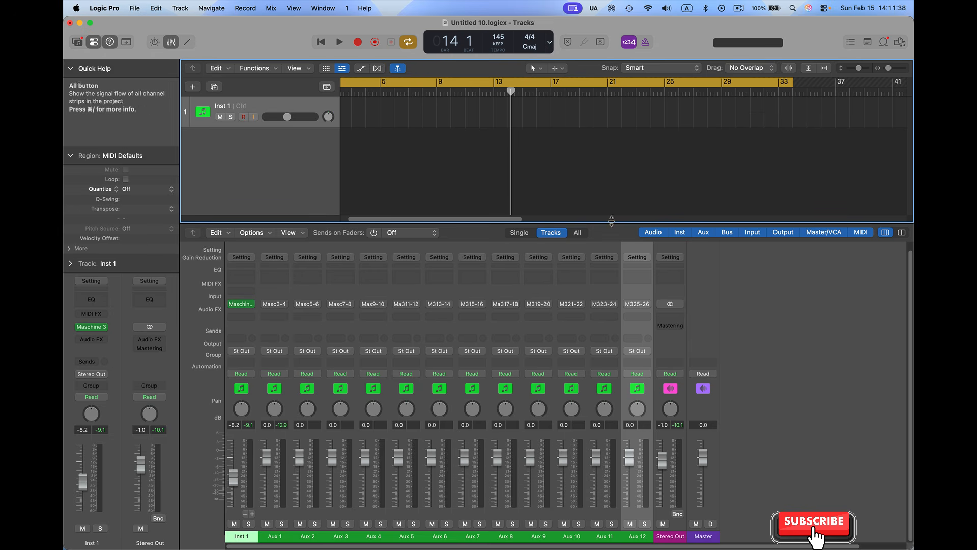
pyautogui.moveTo(890, 69); pyautogui.dragTo(886, 70)
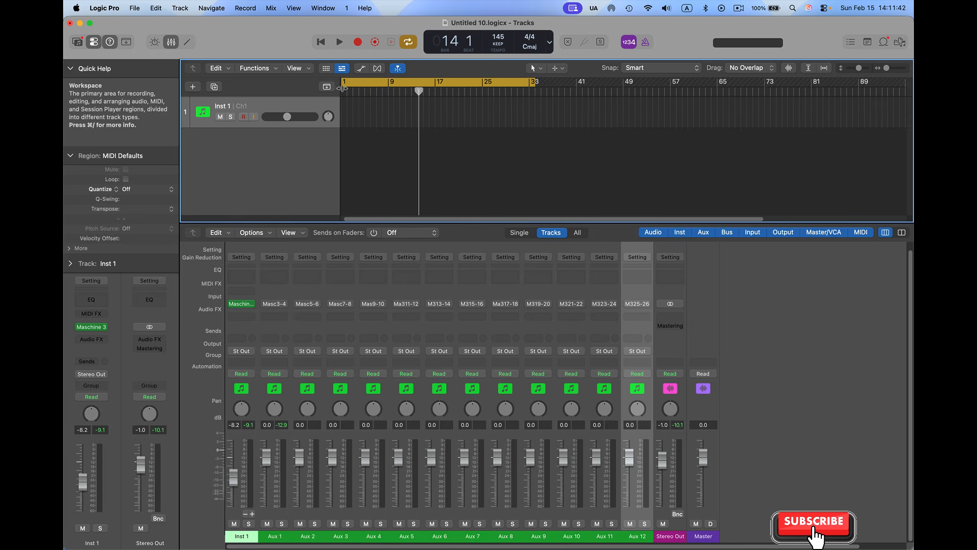
# Play from the cycle start with Aux 1 soloed to hear the kicks alone, and turn its solo off after stopping
pyautogui.press('space')
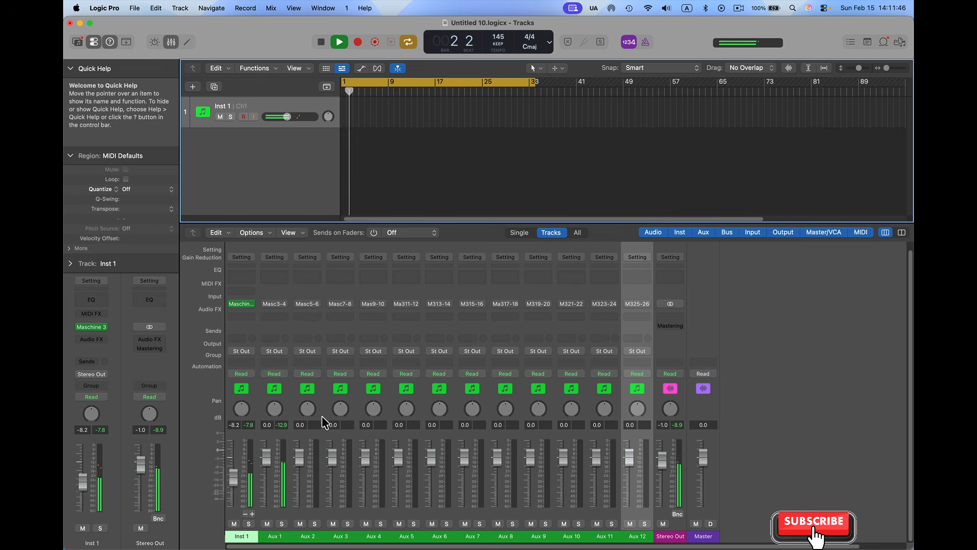
pyautogui.click(282, 523)
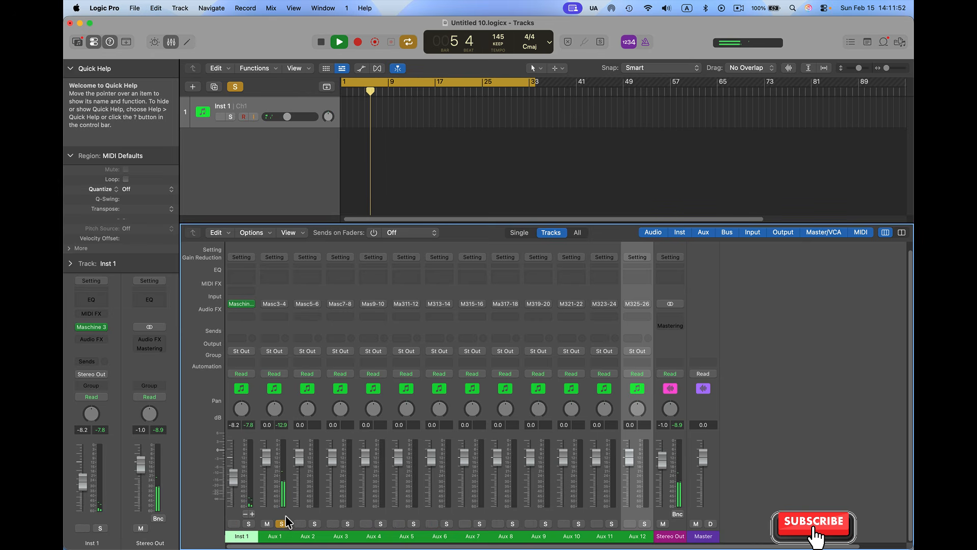
pyautogui.press('space')
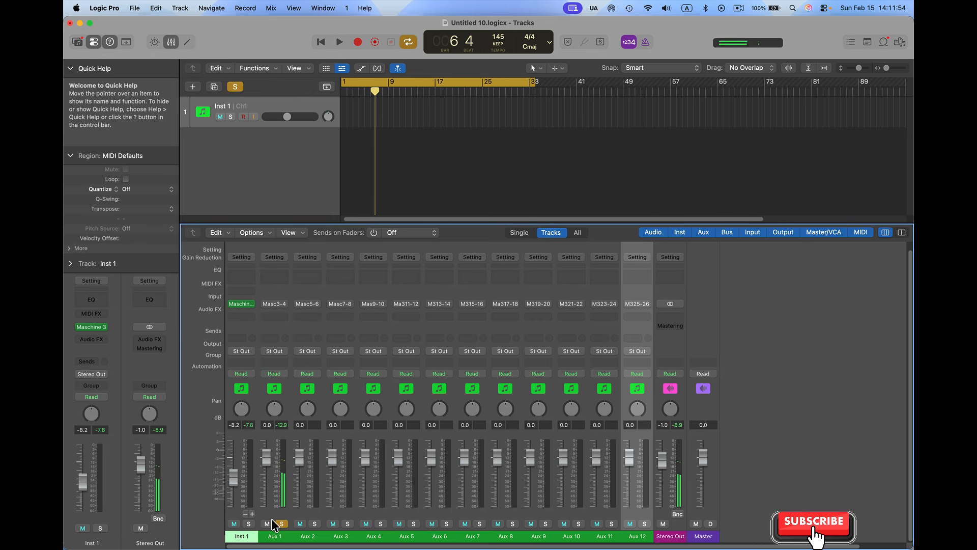
pyautogui.click(281, 524)
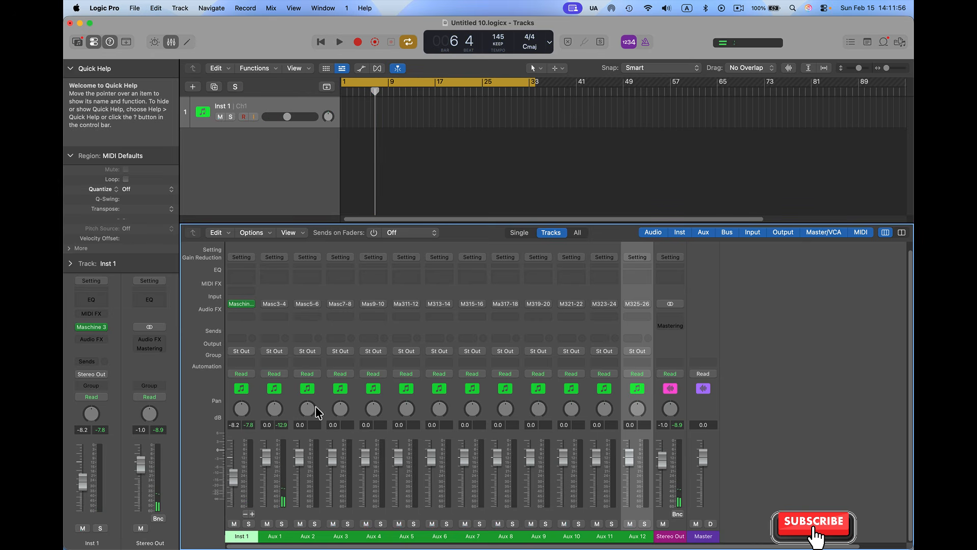
# Reopen the Maschine 3 plug-in and route the Snares group to Ext. 3 and the Shaker group to Ext. 4
pyautogui.click(90, 328)
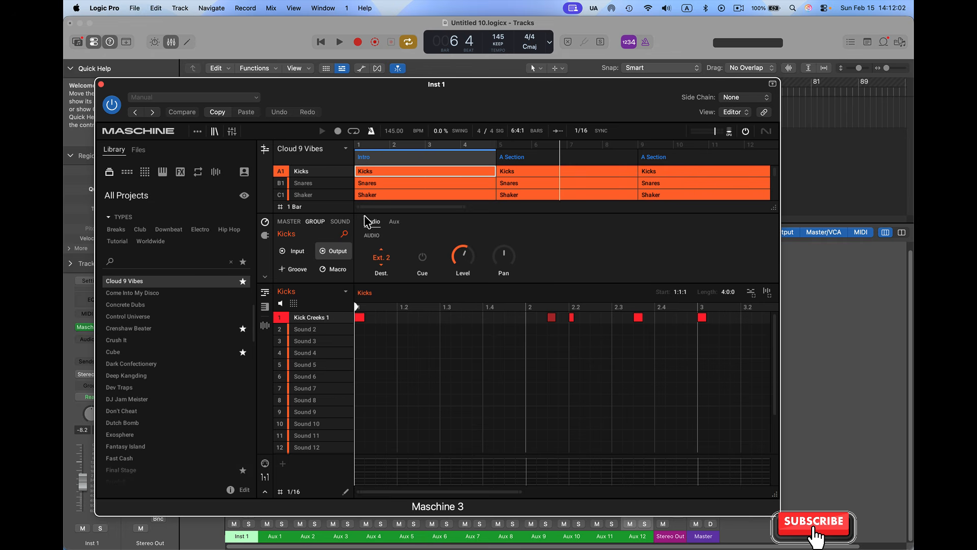
pyautogui.click(313, 184)
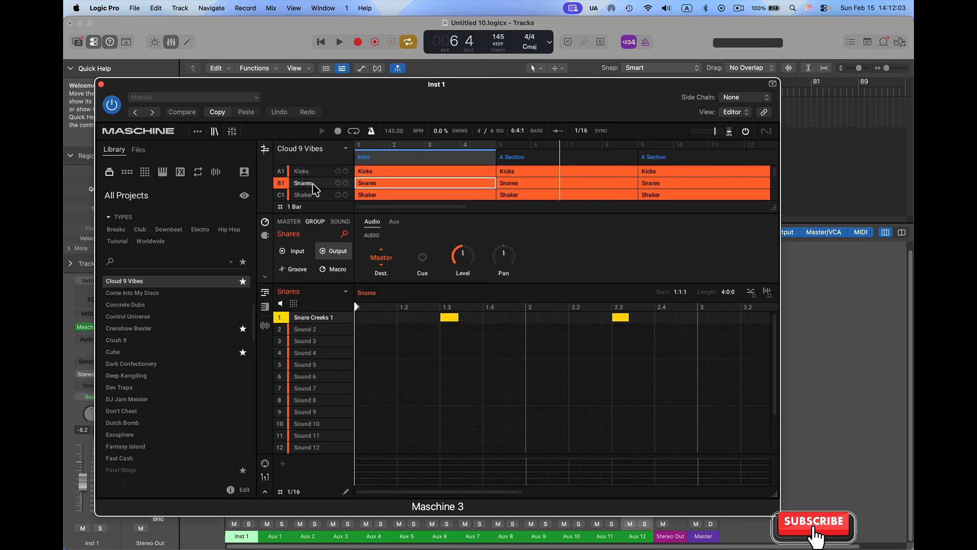
pyautogui.click(382, 258)
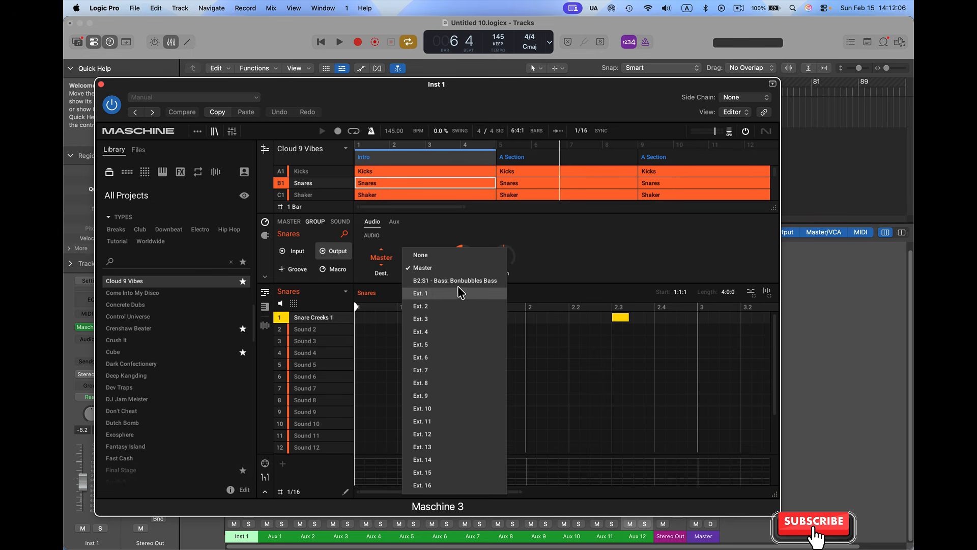
pyautogui.click(435, 319)
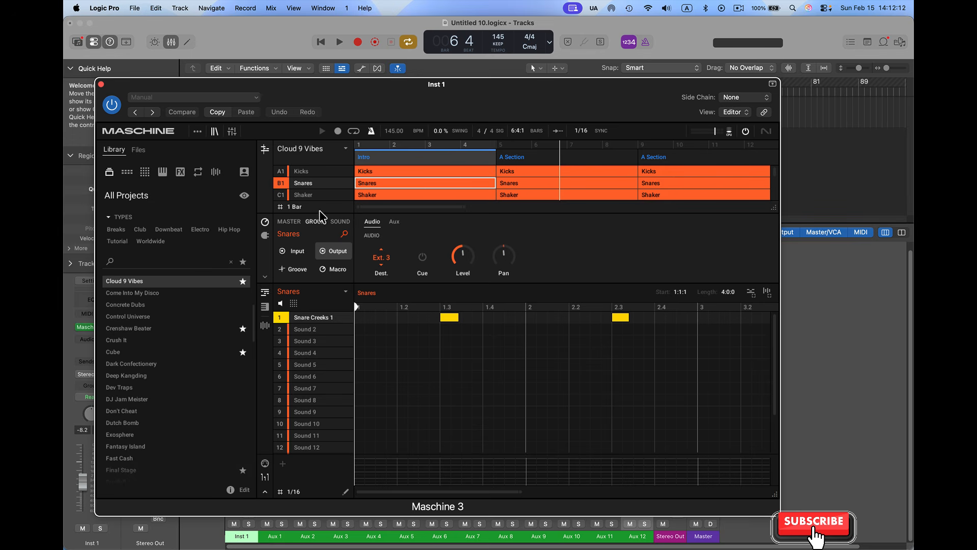
pyautogui.click(310, 196)
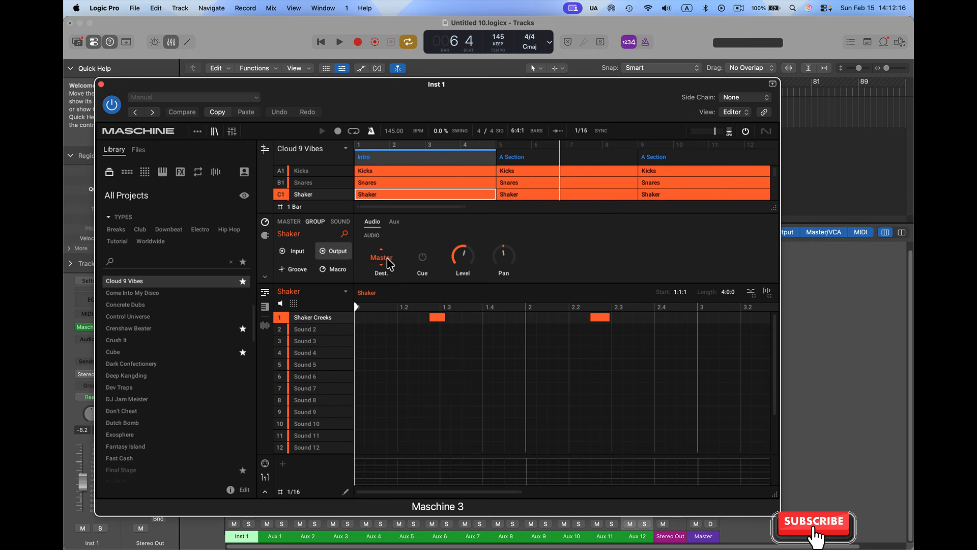
pyautogui.click(390, 264)
pyautogui.click(433, 332)
# Enlarge the arranger area and route the Cymbal group to Ext. 5 and the Perc group to Ext. 6
pyautogui.moveTo(774, 207); pyautogui.dragTo(788, 257)
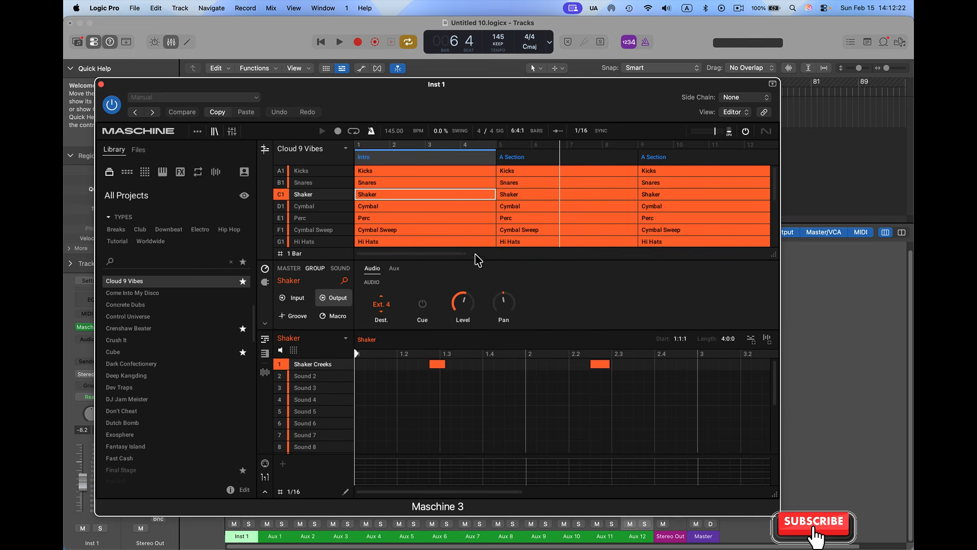
pyautogui.click(309, 208)
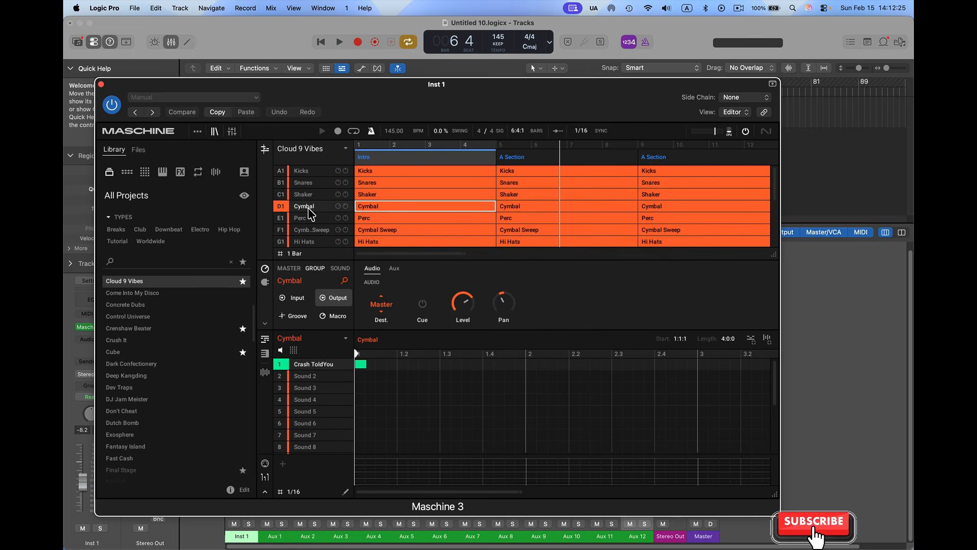
pyautogui.click(385, 304)
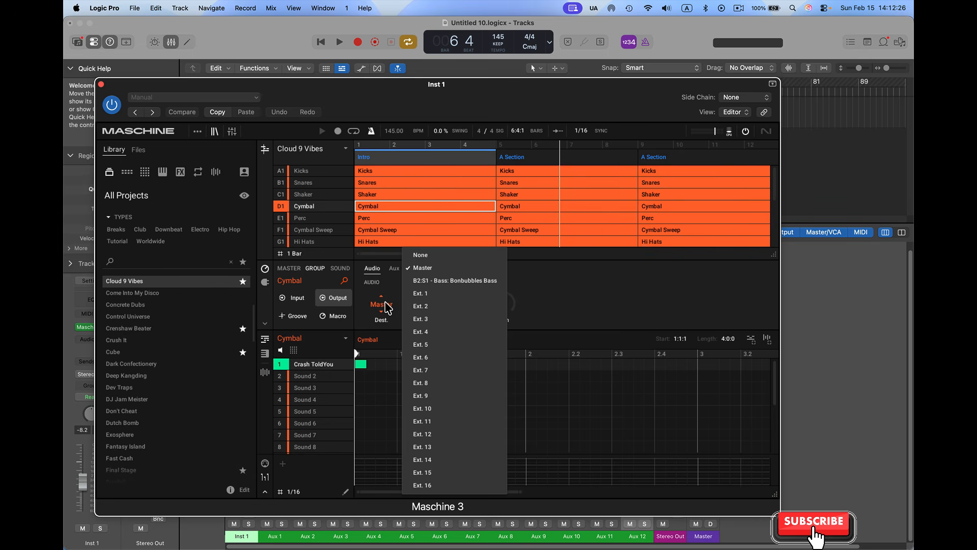
pyautogui.click(429, 345)
pyautogui.click(309, 219)
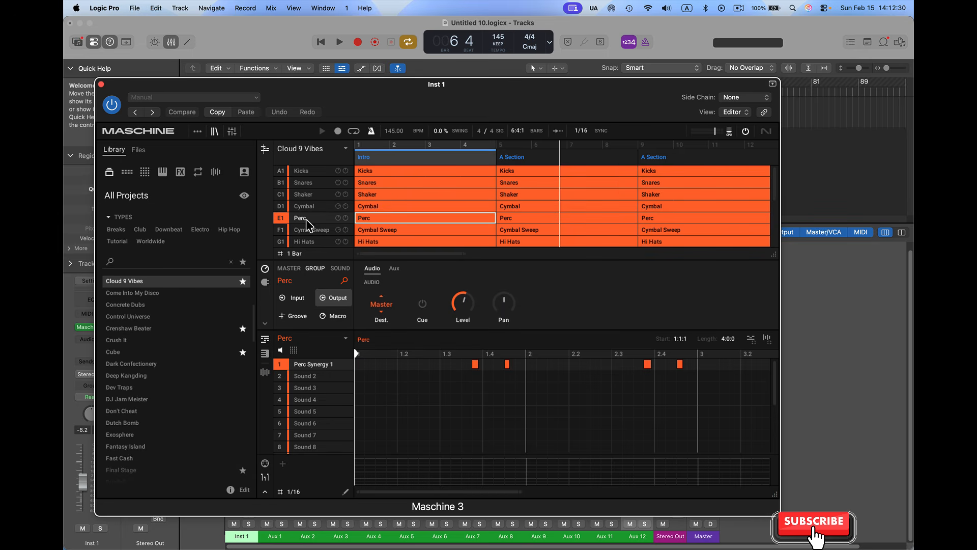
pyautogui.click(380, 309)
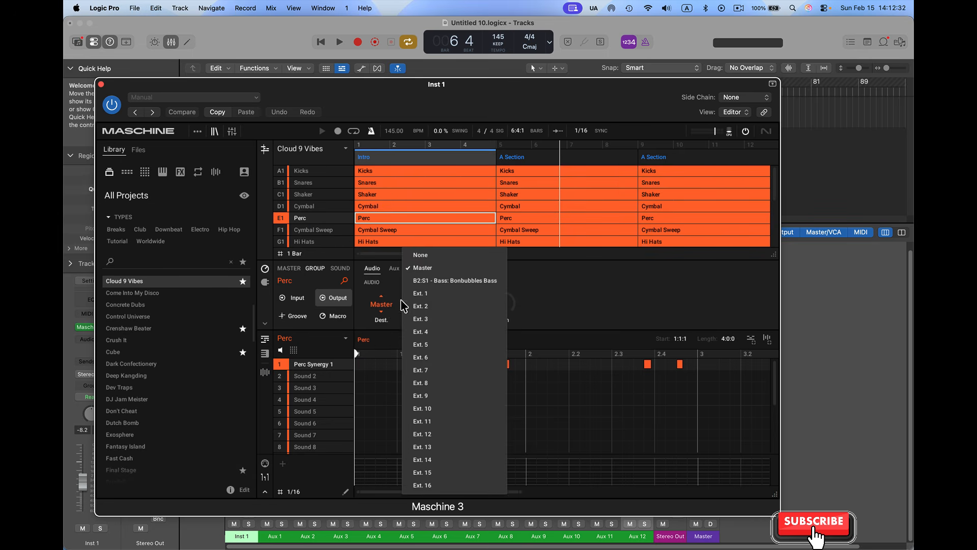
pyautogui.click(443, 363)
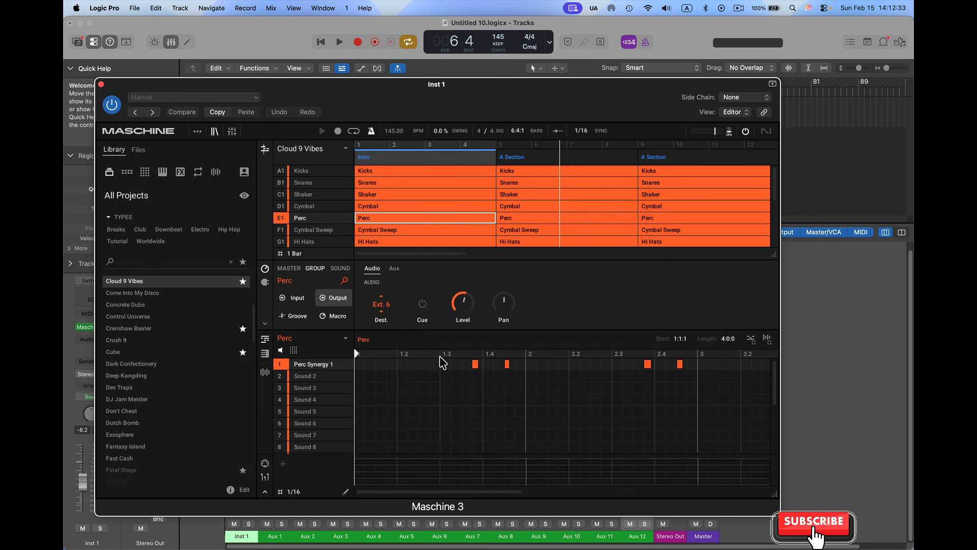
# Set the output destination of the Cymbal Sweep group to Ext. 7
pyautogui.click(316, 232)
pyautogui.click(381, 310)
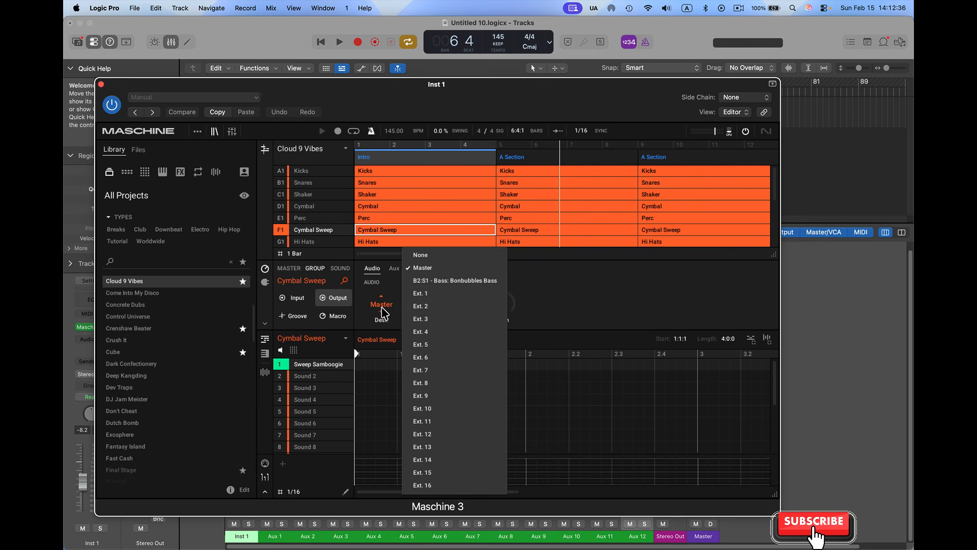
pyautogui.click(421, 375)
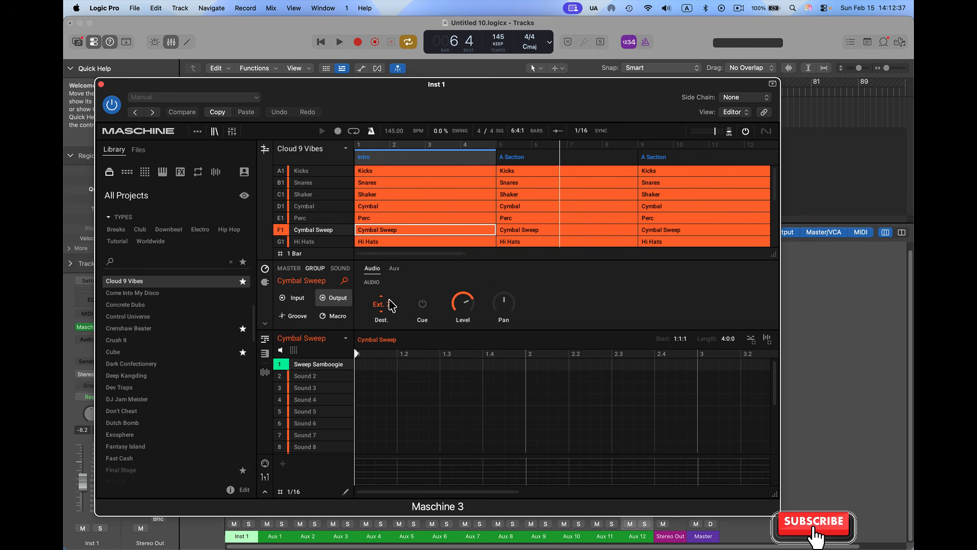
# Set the output destination of the Hi Hats group to Ext. 8
pyautogui.click(285, 242)
pyautogui.click(286, 242)
pyautogui.click(305, 241)
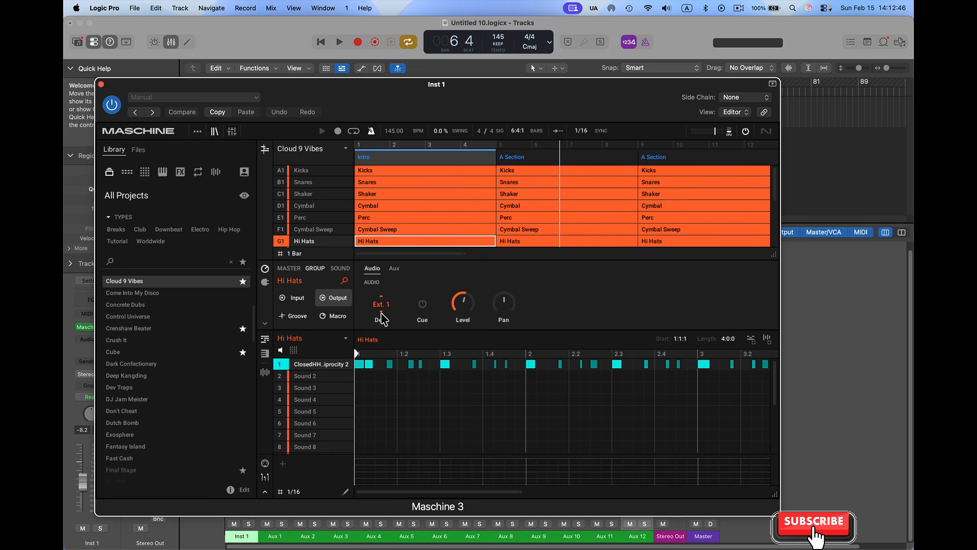
pyautogui.click(383, 309)
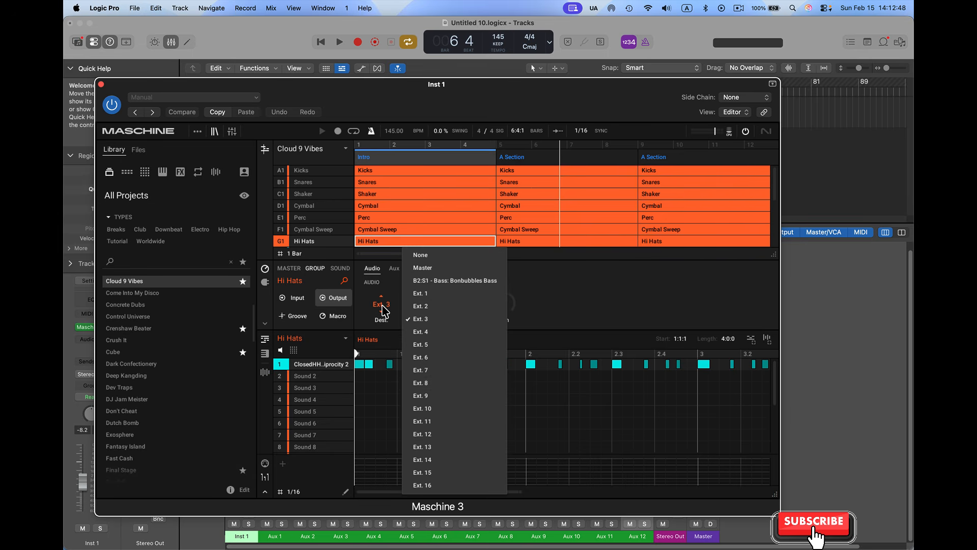
pyautogui.click(432, 384)
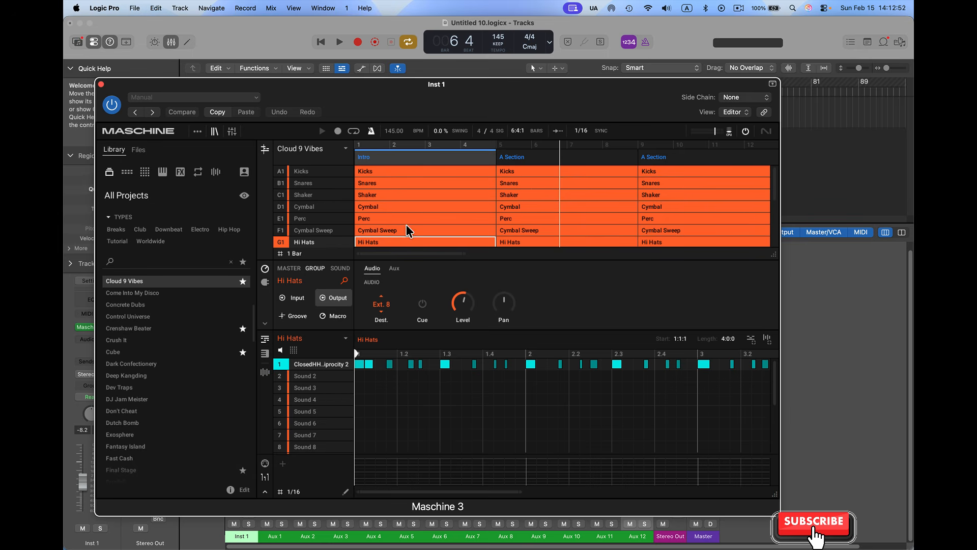
# Set the output destination of the Pad group to Ext. 9
pyautogui.scroll(-3, 327, 229)
pyautogui.scroll(-2, 331, 233)
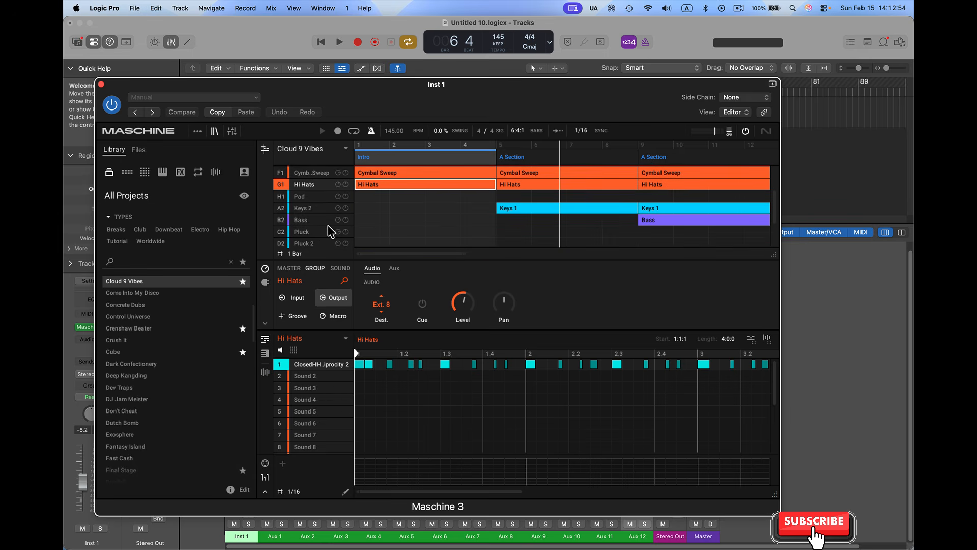
pyautogui.scroll(-1, 332, 232)
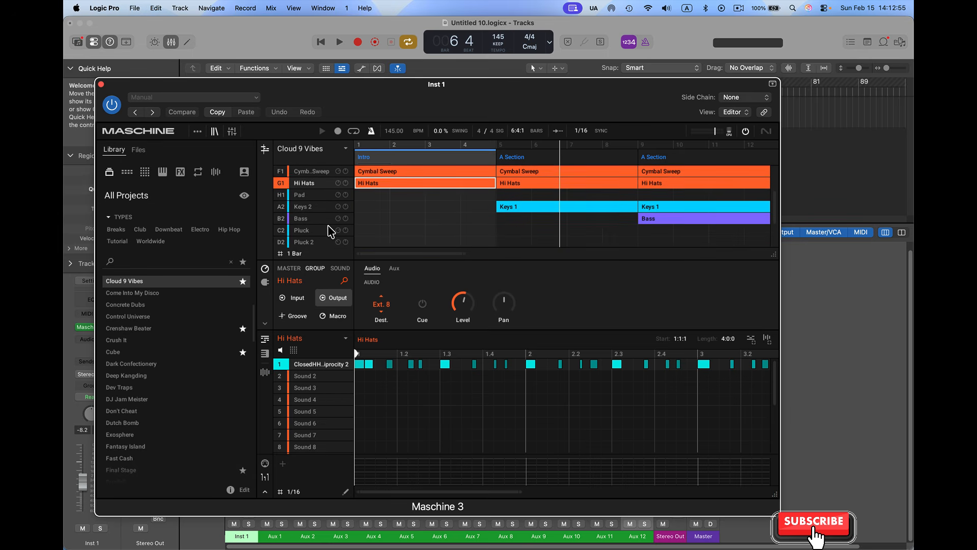
pyautogui.click(316, 198)
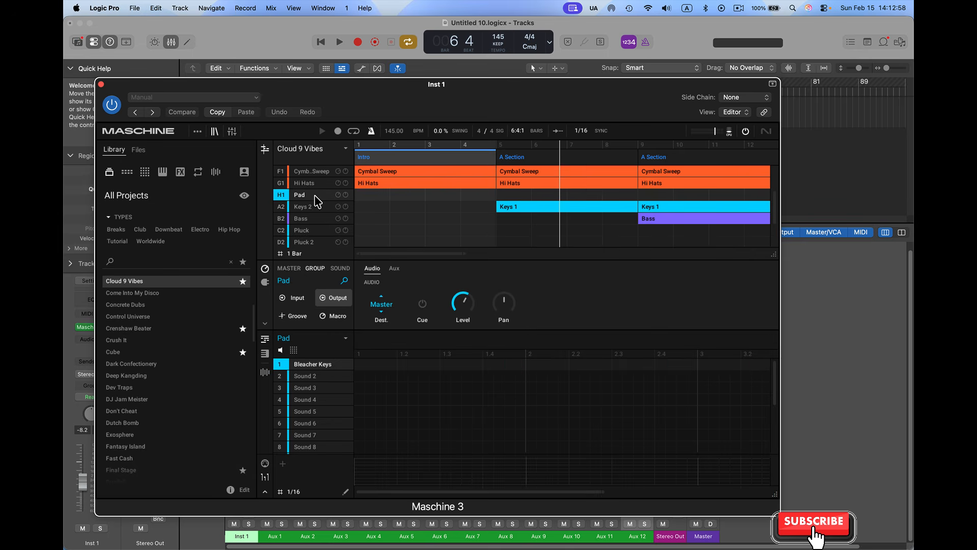
pyautogui.moveTo(464, 252); pyautogui.dragTo(618, 253)
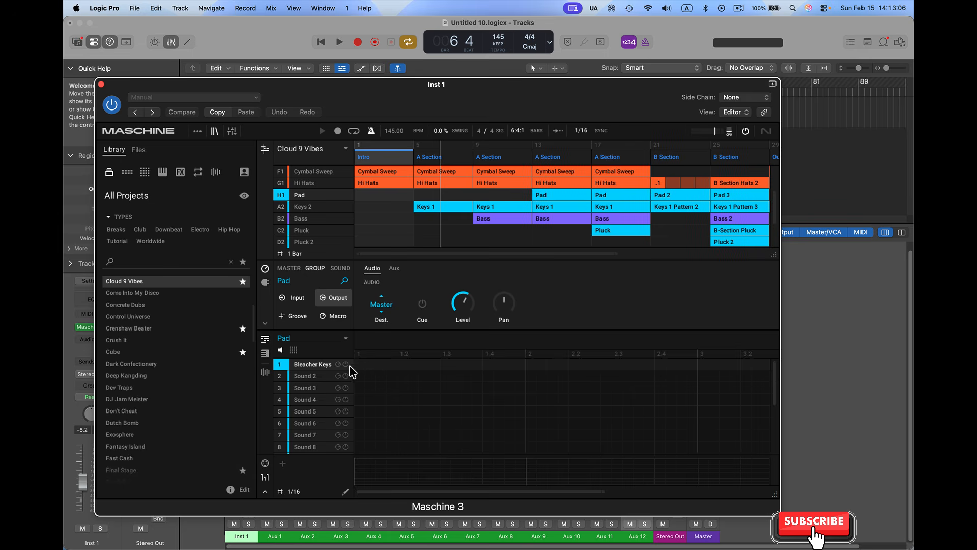
pyautogui.click(383, 306)
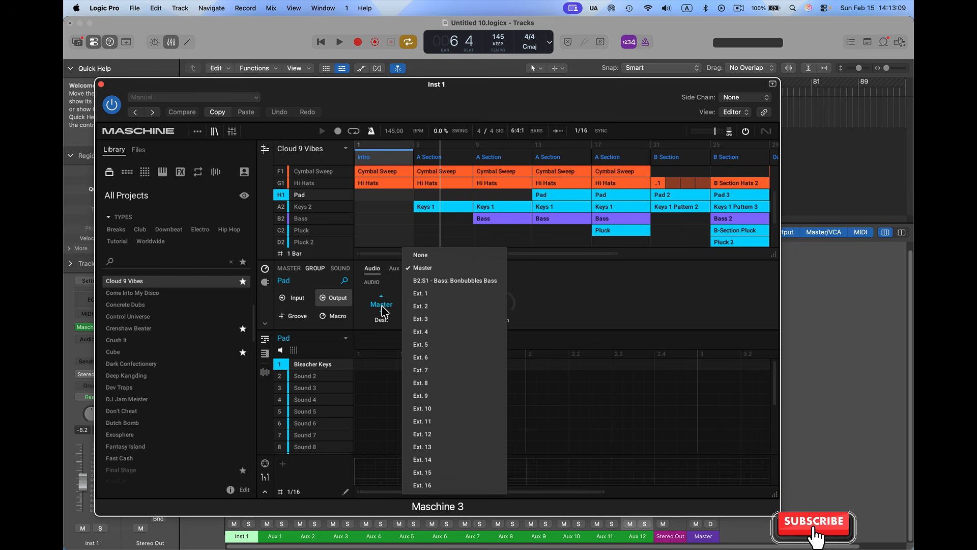
pyautogui.click(435, 397)
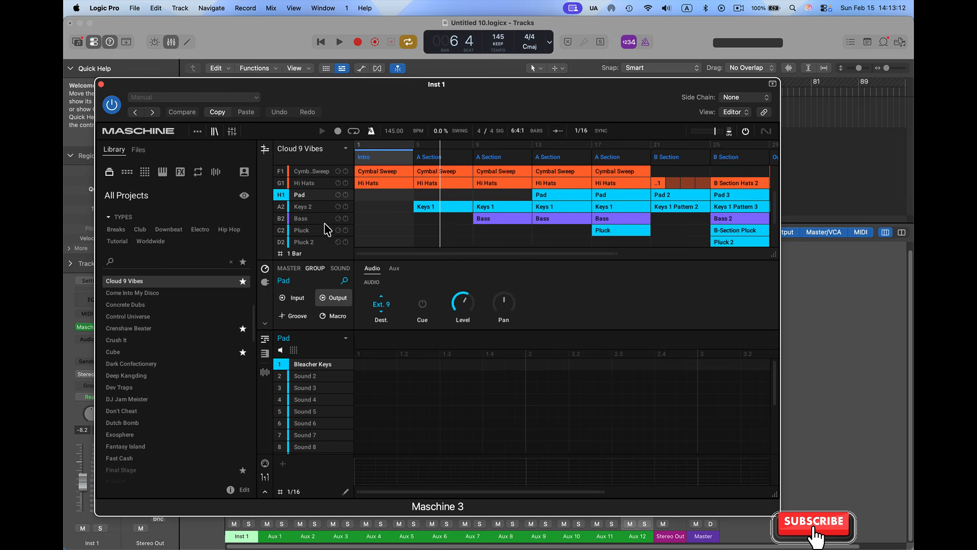
# Route the Keys 2 group to Ext. 10 and the Bass group to Ext. 11
pyautogui.click(310, 207)
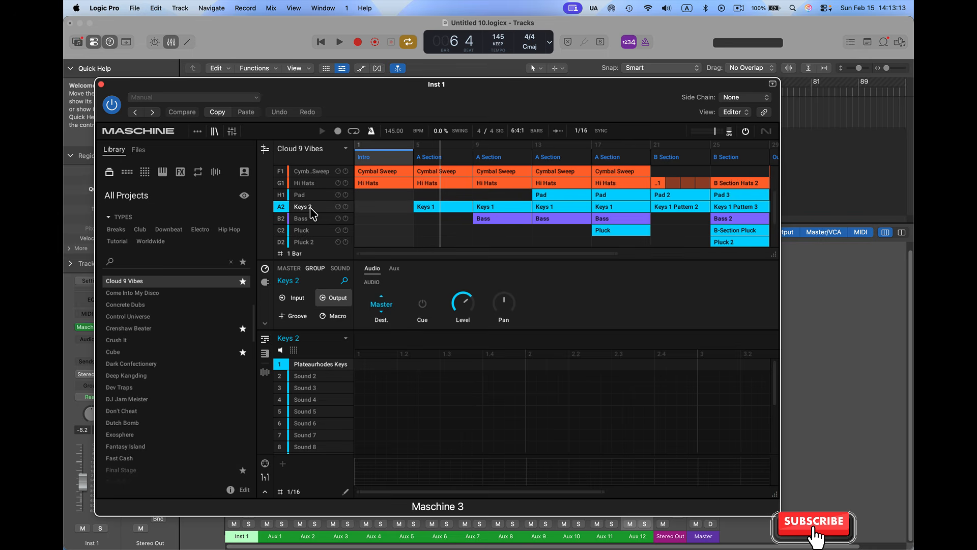
pyautogui.click(382, 312)
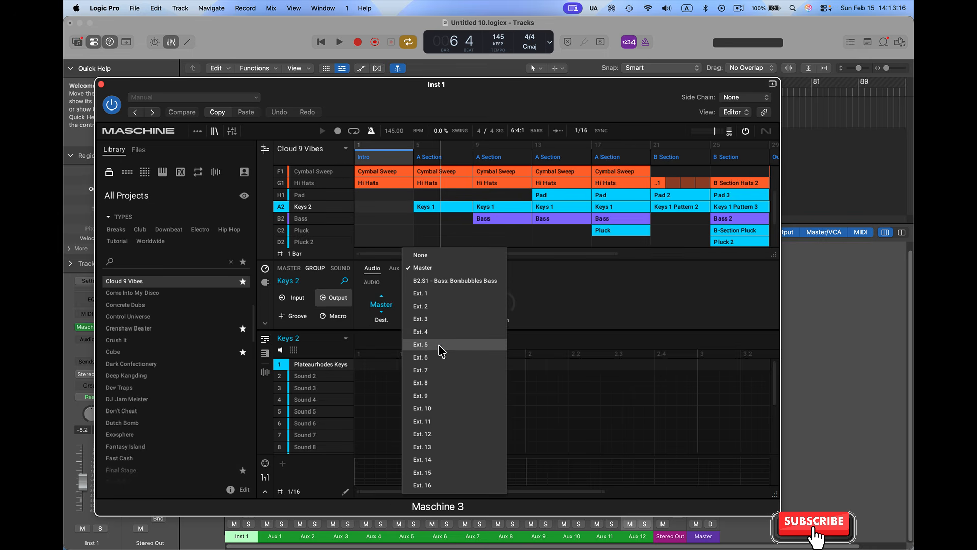
pyautogui.click(436, 409)
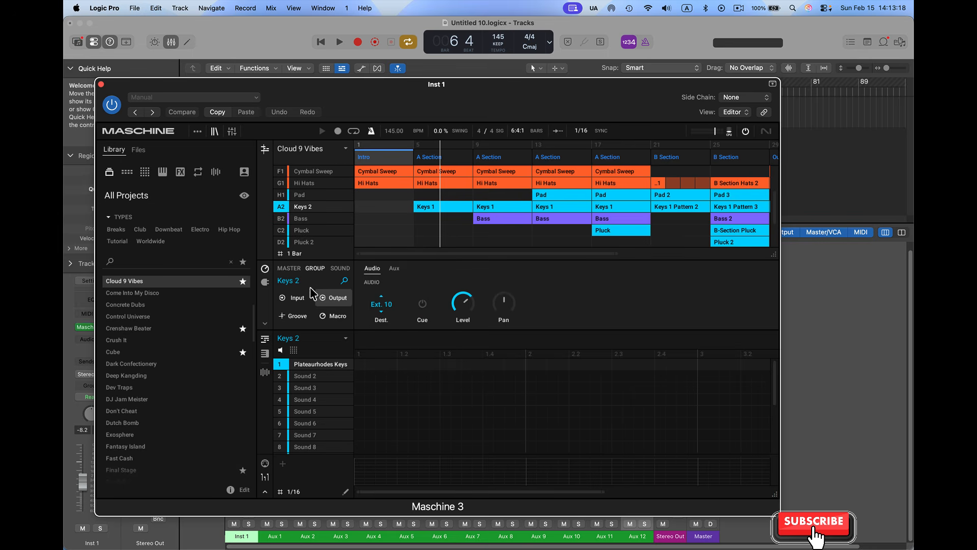
pyautogui.click(308, 219)
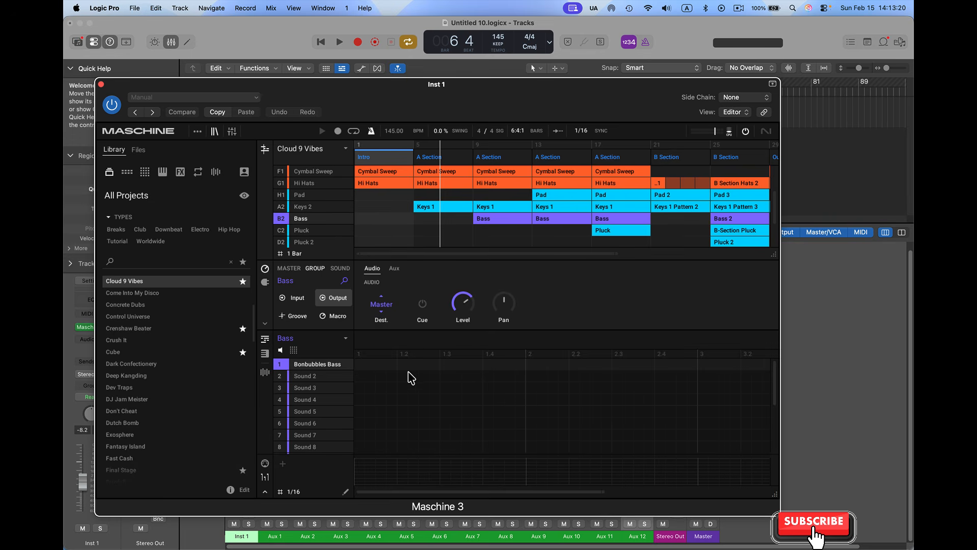
pyautogui.click(394, 309)
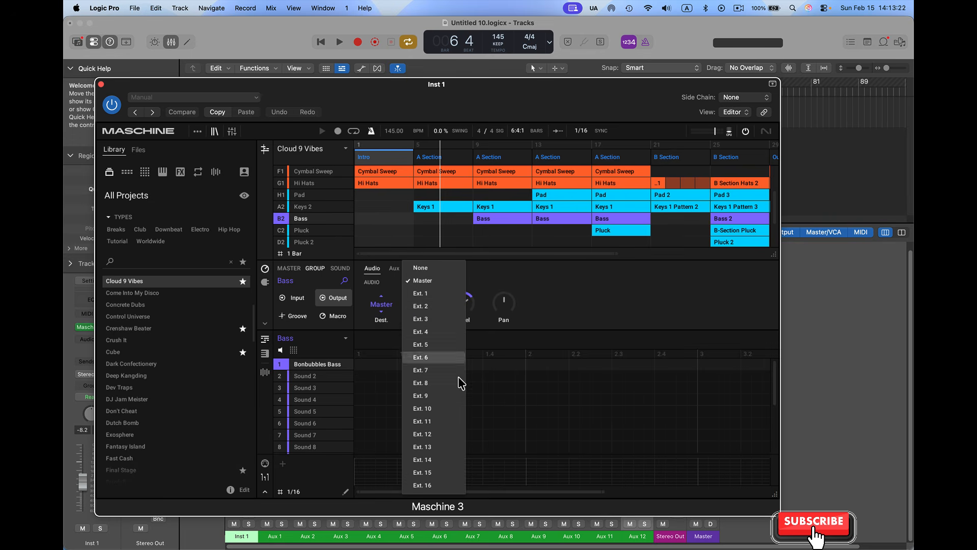
pyautogui.click(450, 428)
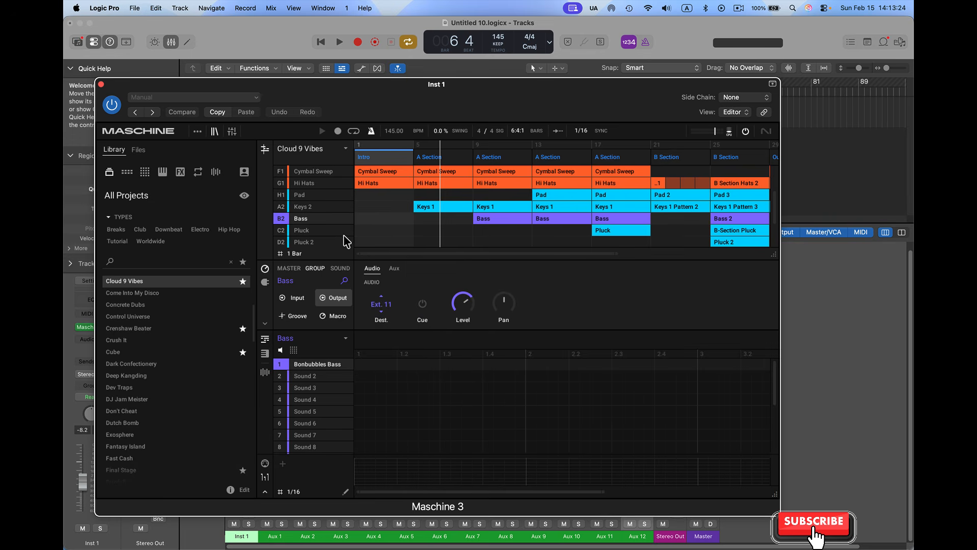
# Route the Pluck group to Ext. 12 and the Pluck 2 group to Ext. 13
pyautogui.click(324, 232)
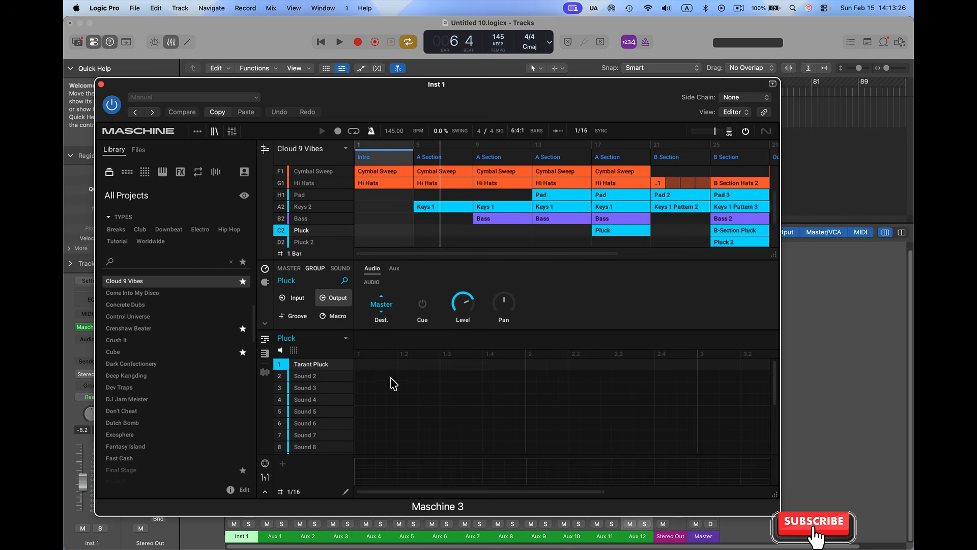
pyautogui.click(382, 305)
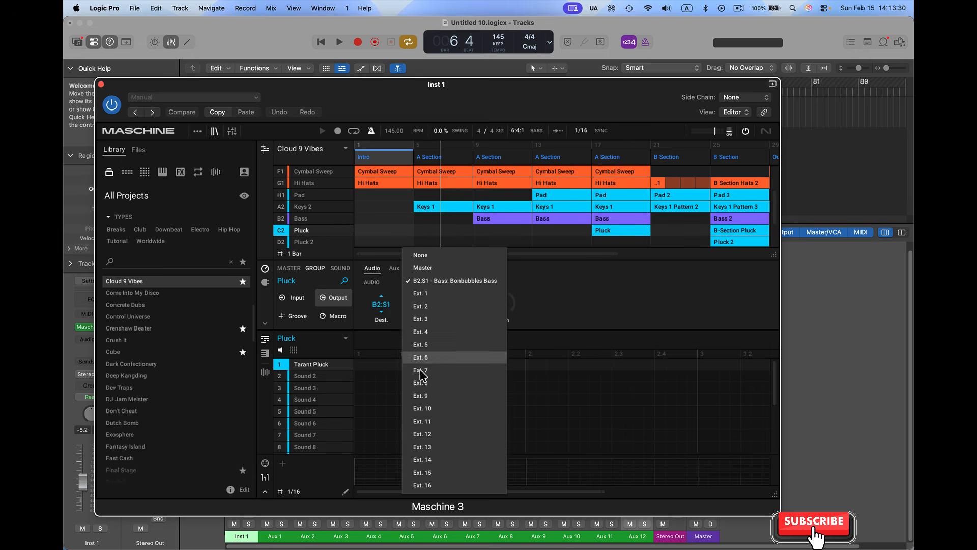
pyautogui.click(431, 435)
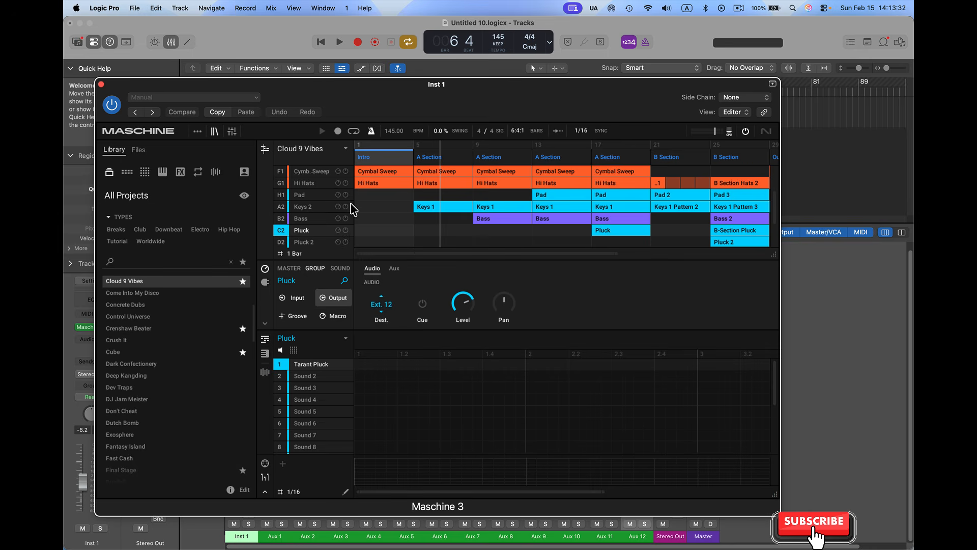
pyautogui.scroll(-1, 351, 219)
pyautogui.scroll(-2, 351, 220)
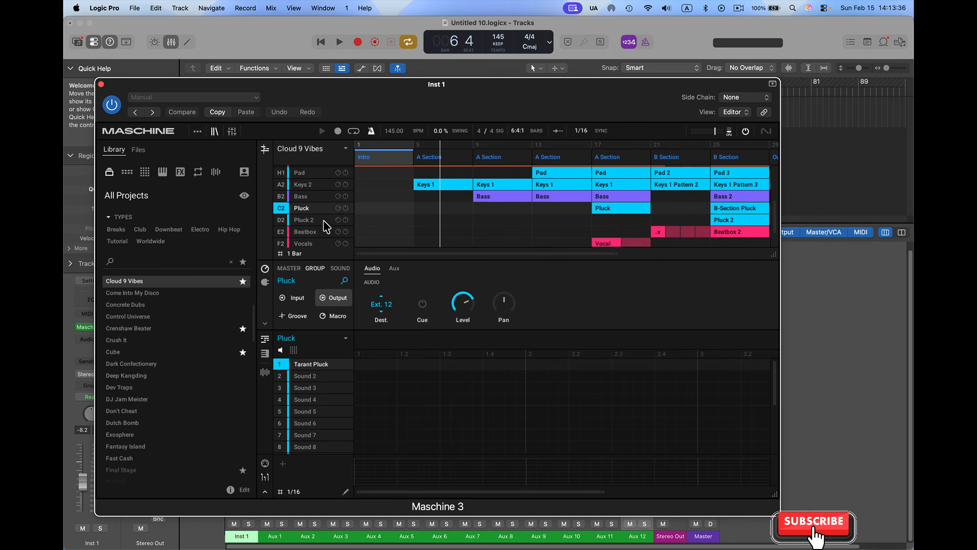
pyautogui.click(306, 220)
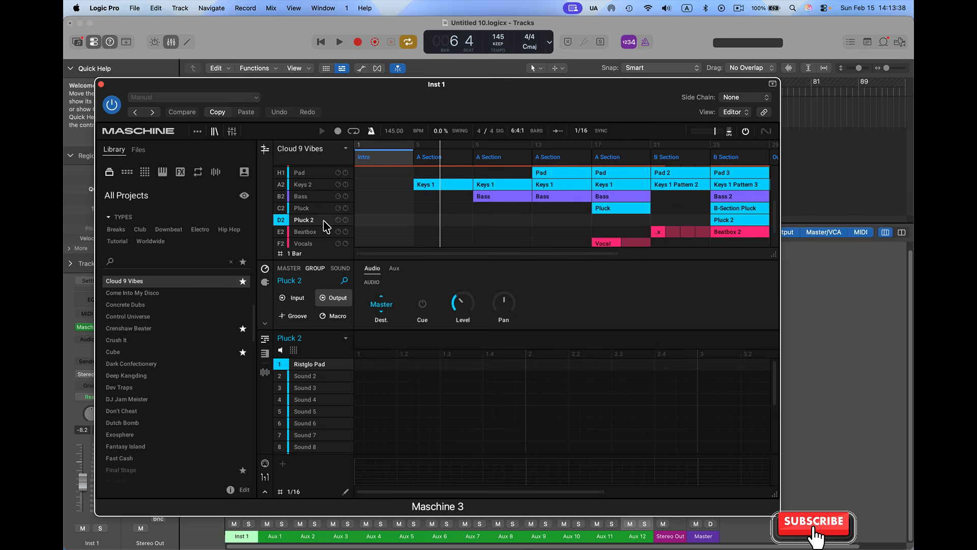
pyautogui.click(381, 308)
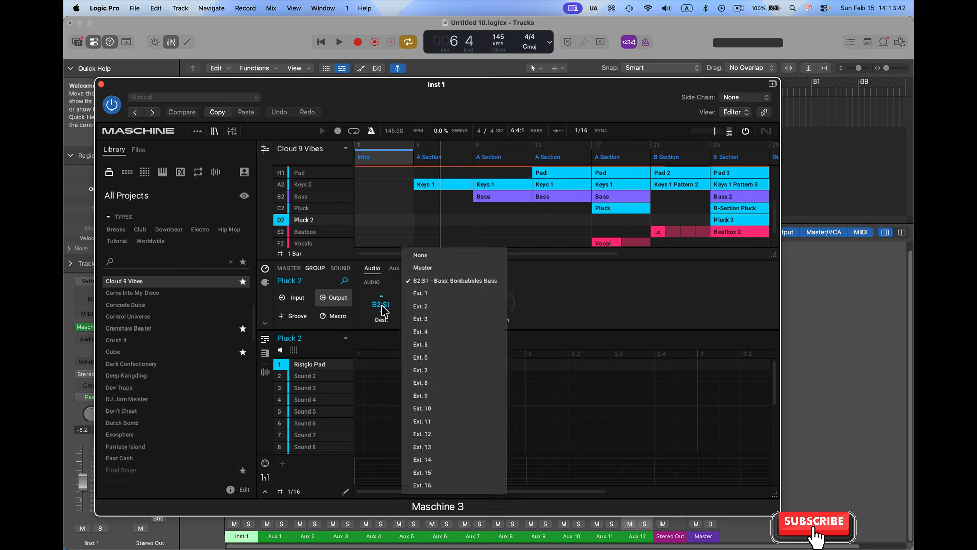
pyautogui.click(434, 447)
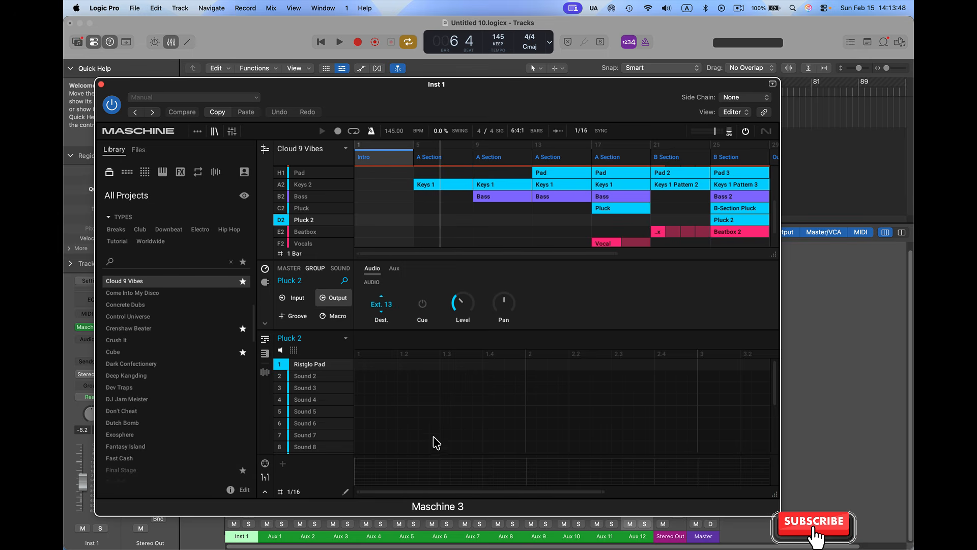
# Close the plug-in to add a thirteenth aux channel for Maschine 3 in the mixer, and mute Inst 1 during playback
pyautogui.click(102, 85)
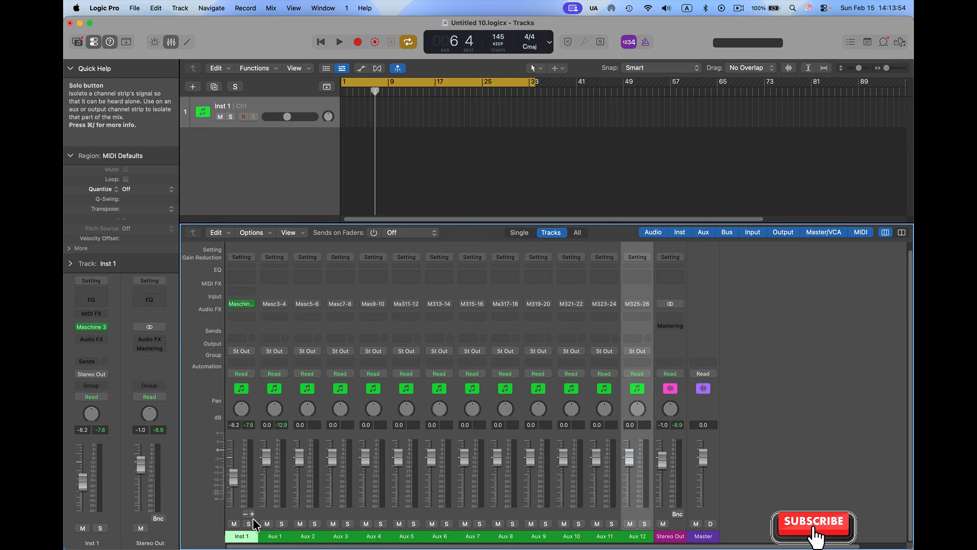
pyautogui.click(252, 515)
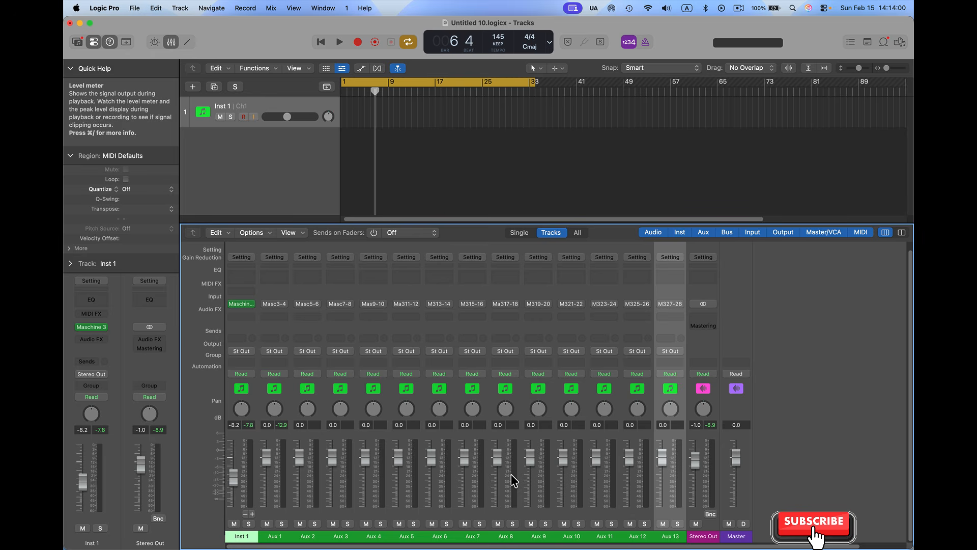
pyautogui.press('space')
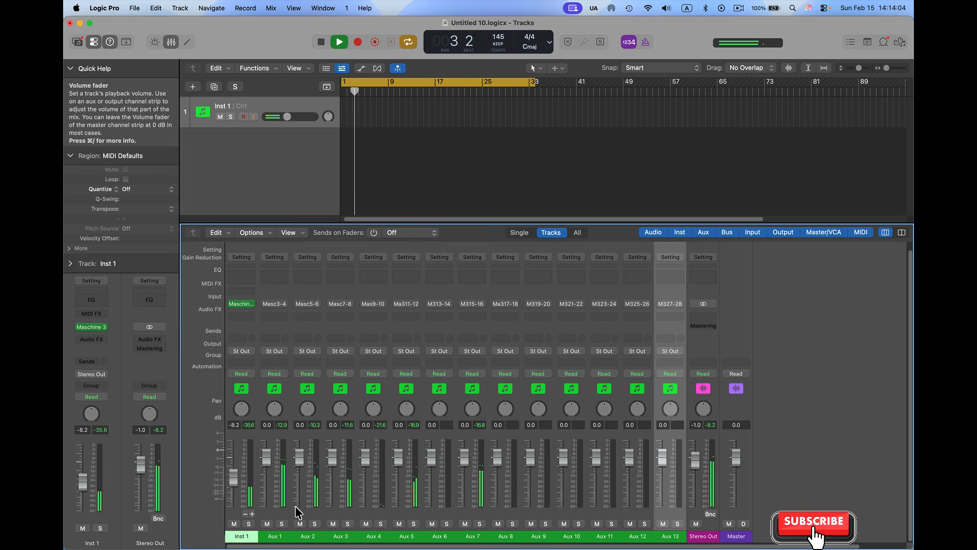
pyautogui.click(234, 524)
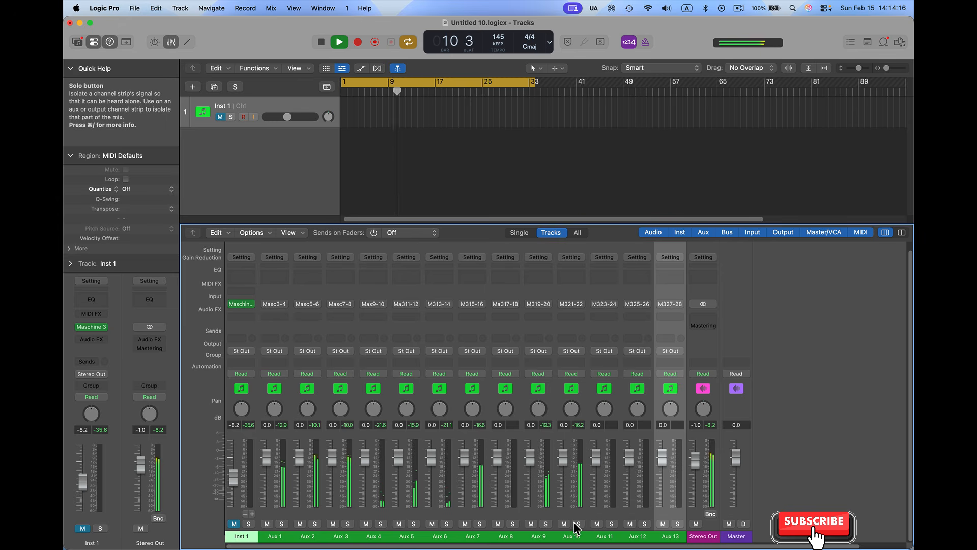
# Select the Aux 1 to Aux 10 channel strips and lower their faders together to -4.3 dB
pyautogui.click(261, 471)
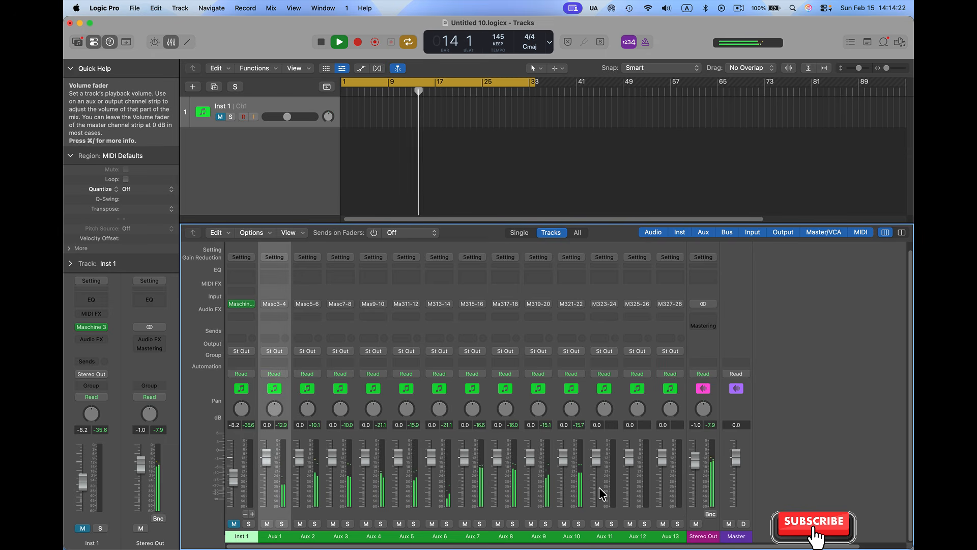
pyautogui.keyDown('shift'); pyautogui.click(601, 327); pyautogui.keyUp('shift')
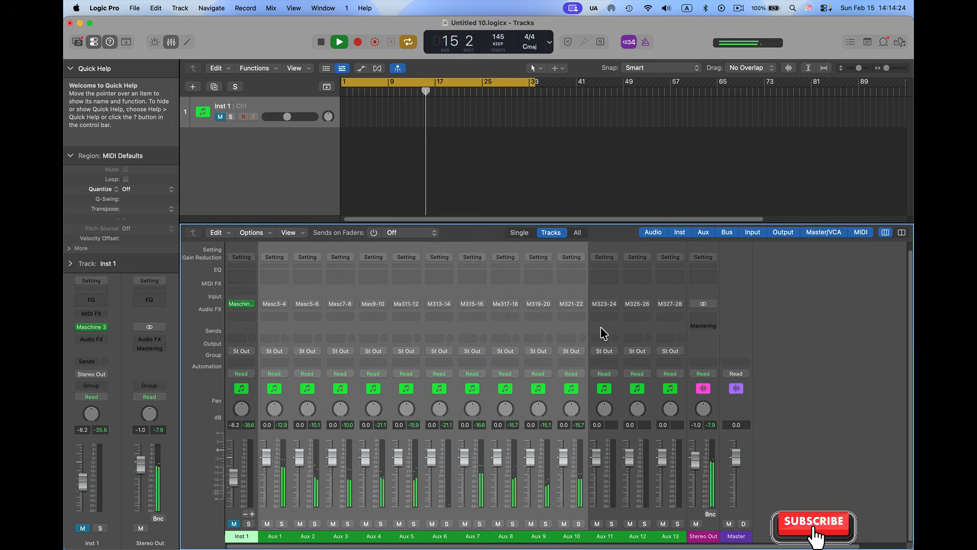
pyautogui.moveTo(431, 460); pyautogui.dragTo(431, 483)
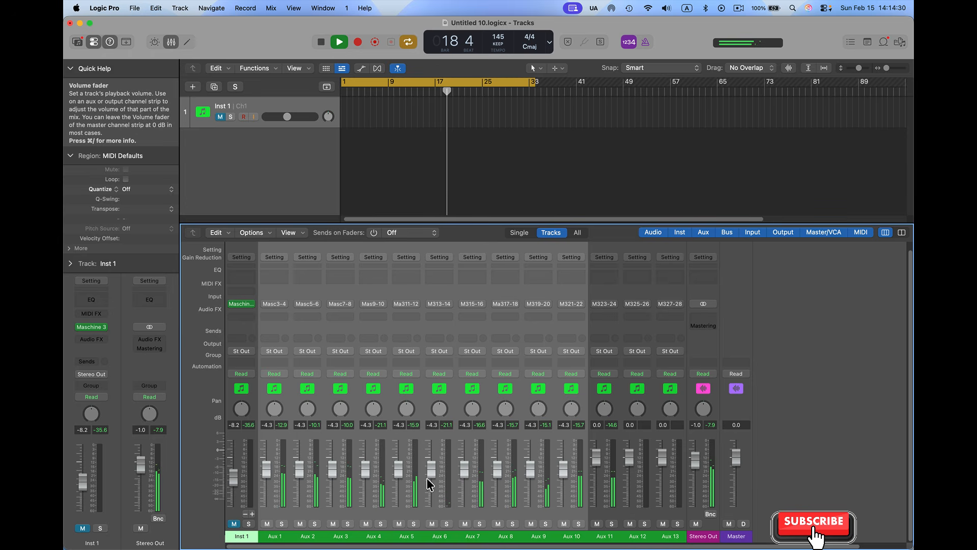
# Set the faders of Aux 11 to -4.0 dB, Aux 12 to -1.5 dB and Aux 13 to -3.9 dB, and stop playback
pyautogui.moveTo(596, 456); pyautogui.dragTo(661, 466)
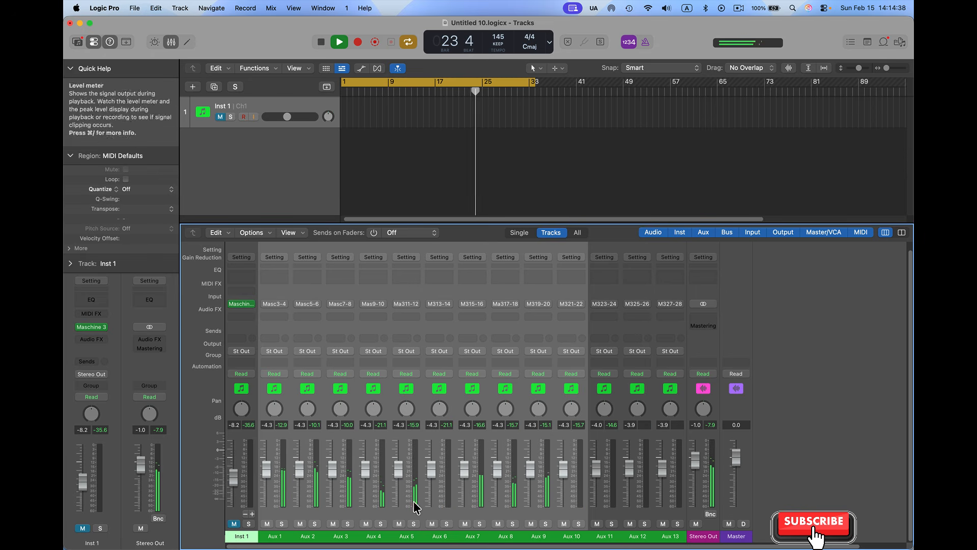
pyautogui.click(621, 442)
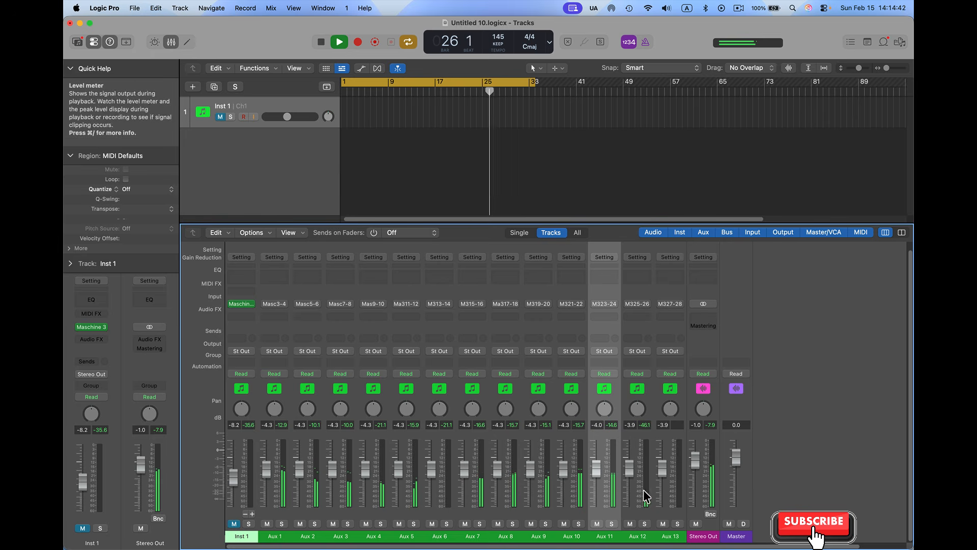
pyautogui.moveTo(630, 467); pyautogui.dragTo(629, 459)
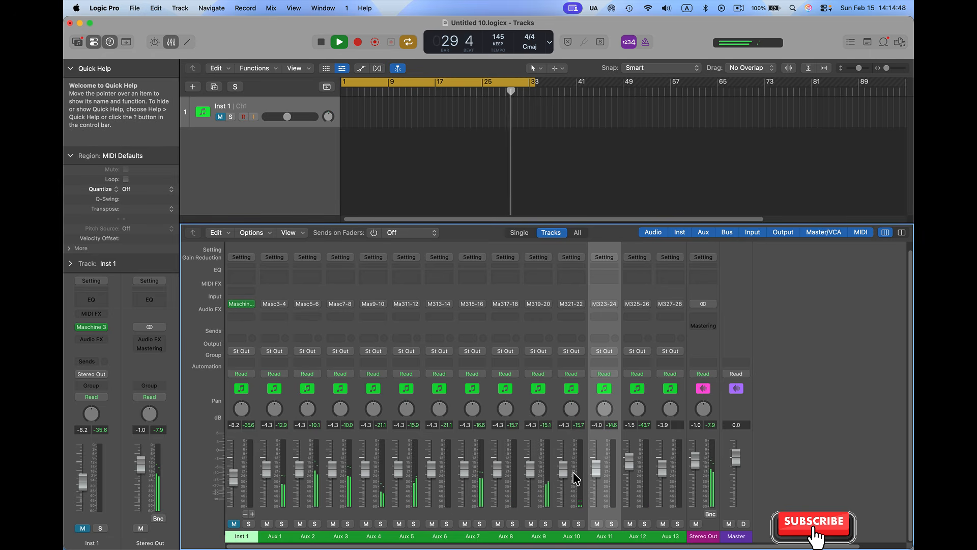
pyautogui.press('space')
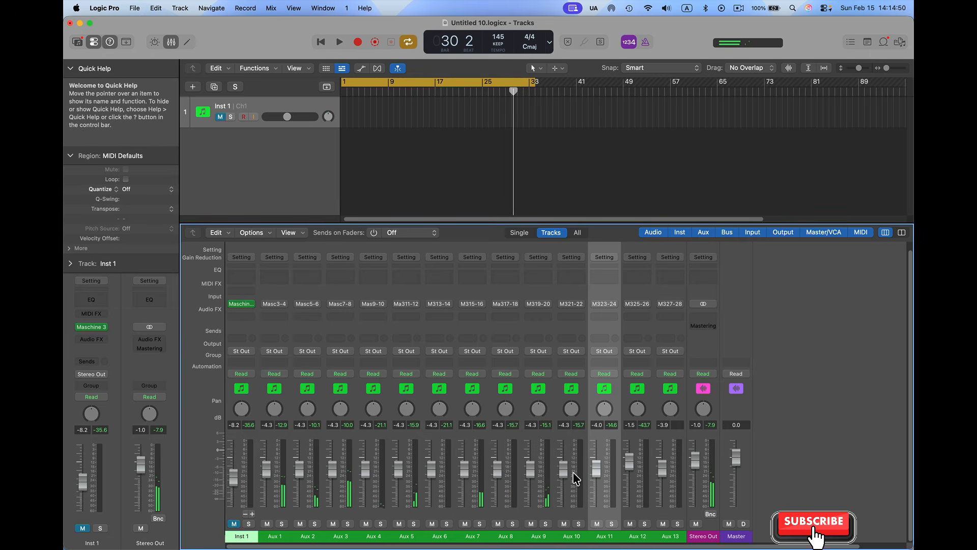